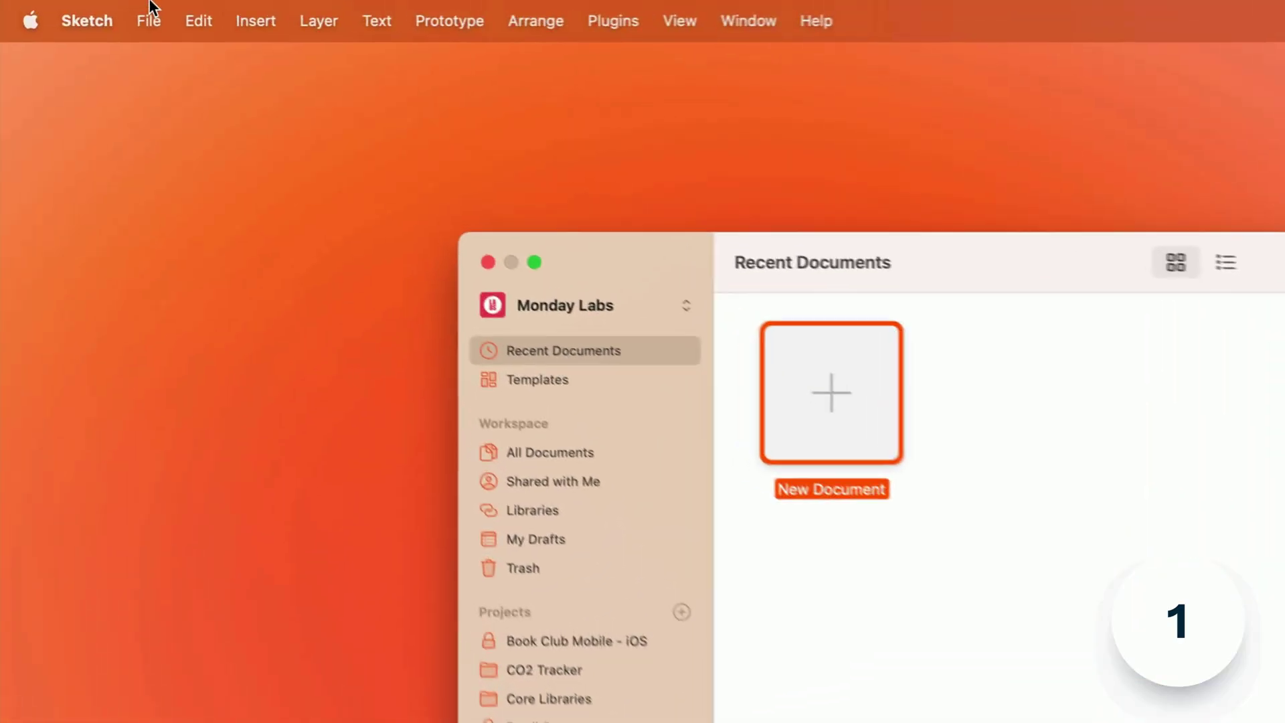
- Open the Pattern Library file as a local document from the File menu
click(152, 20)
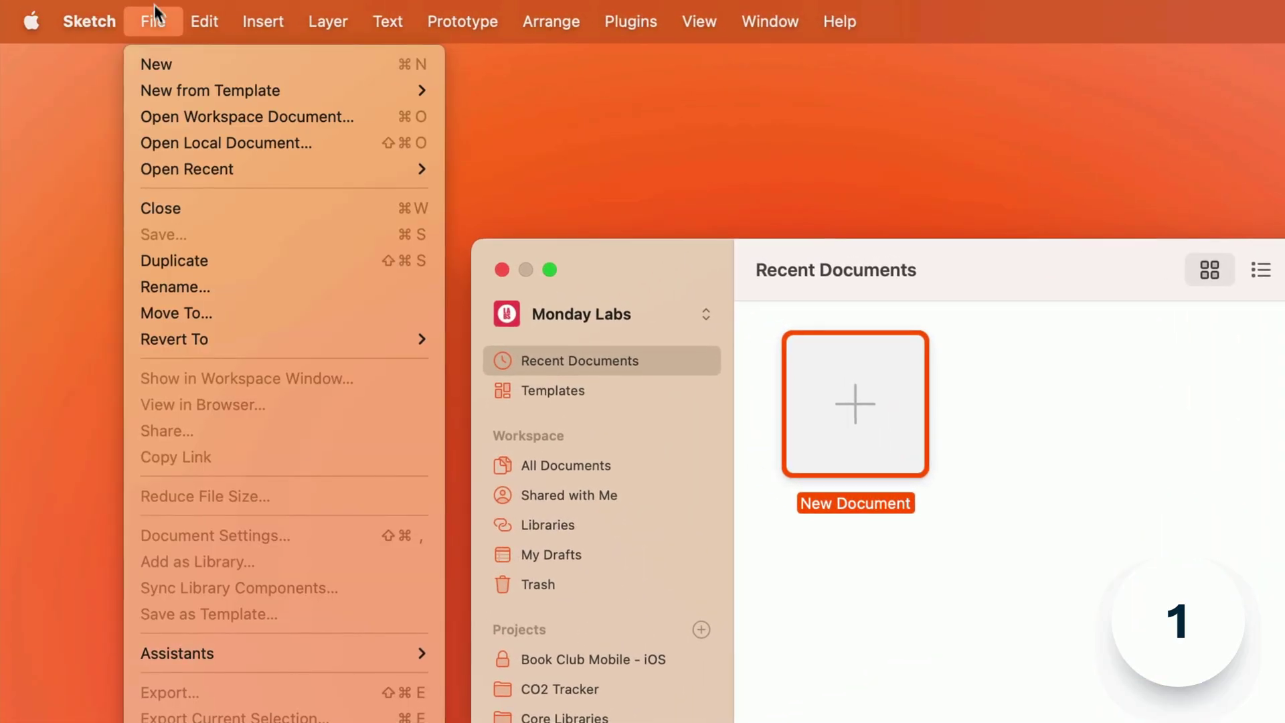
click(179, 155)
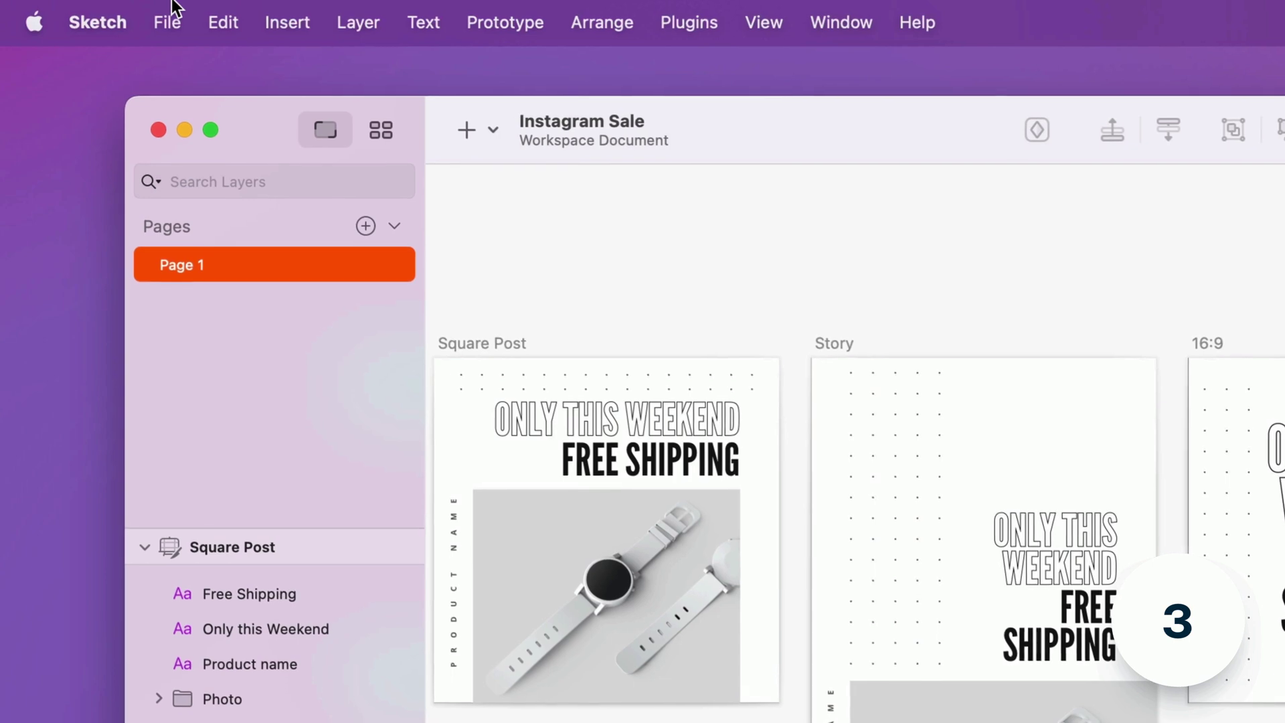
- Set the Instagram Sale document as a Template in its Document Settings
click(163, 14)
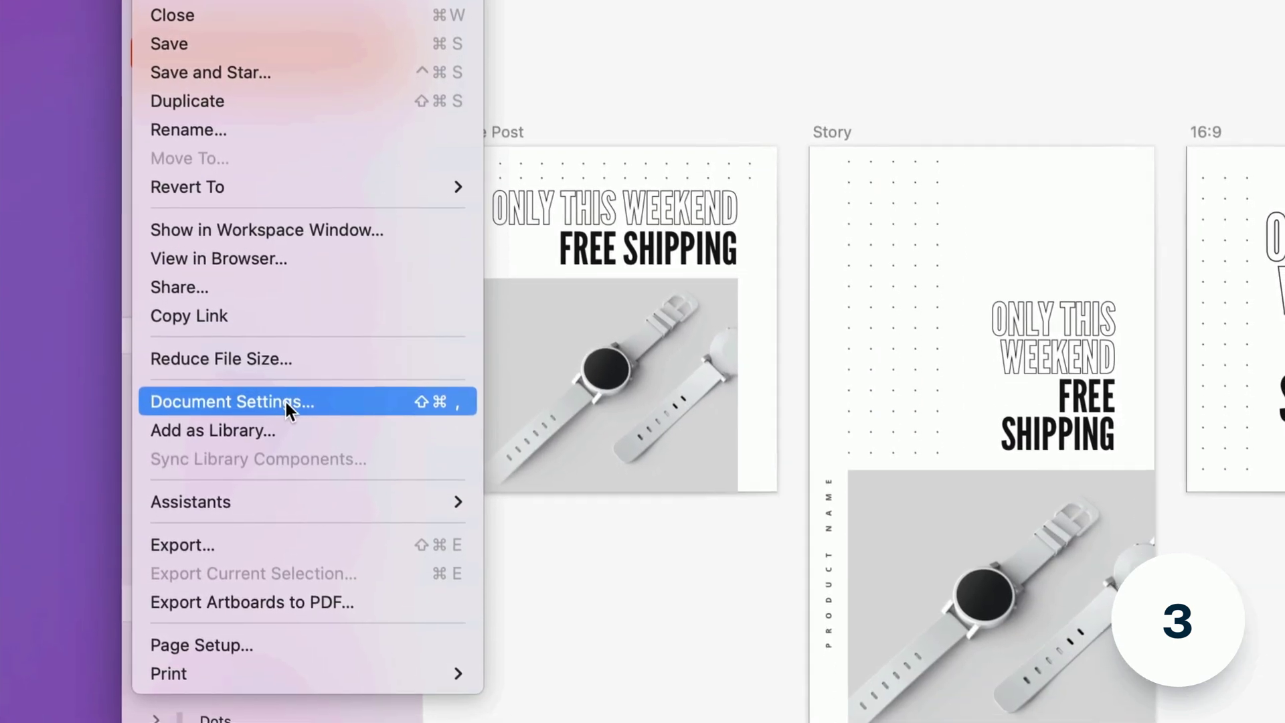
click(284, 400)
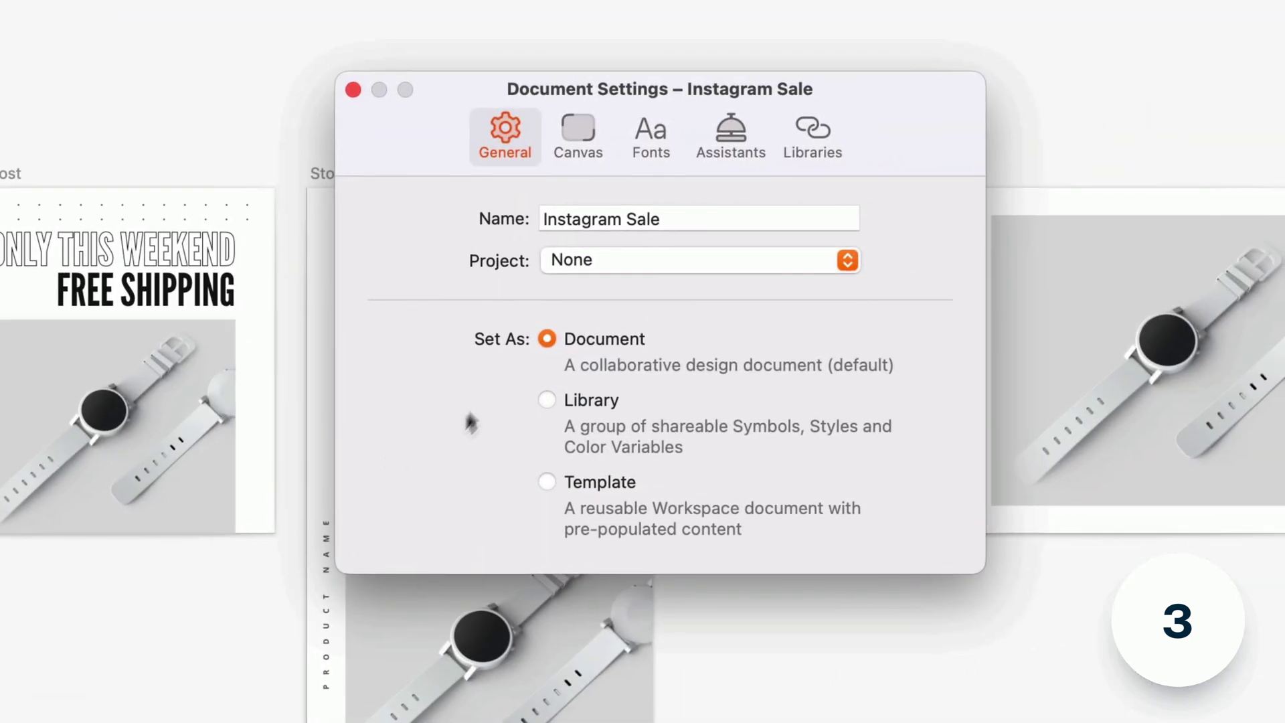
click(548, 483)
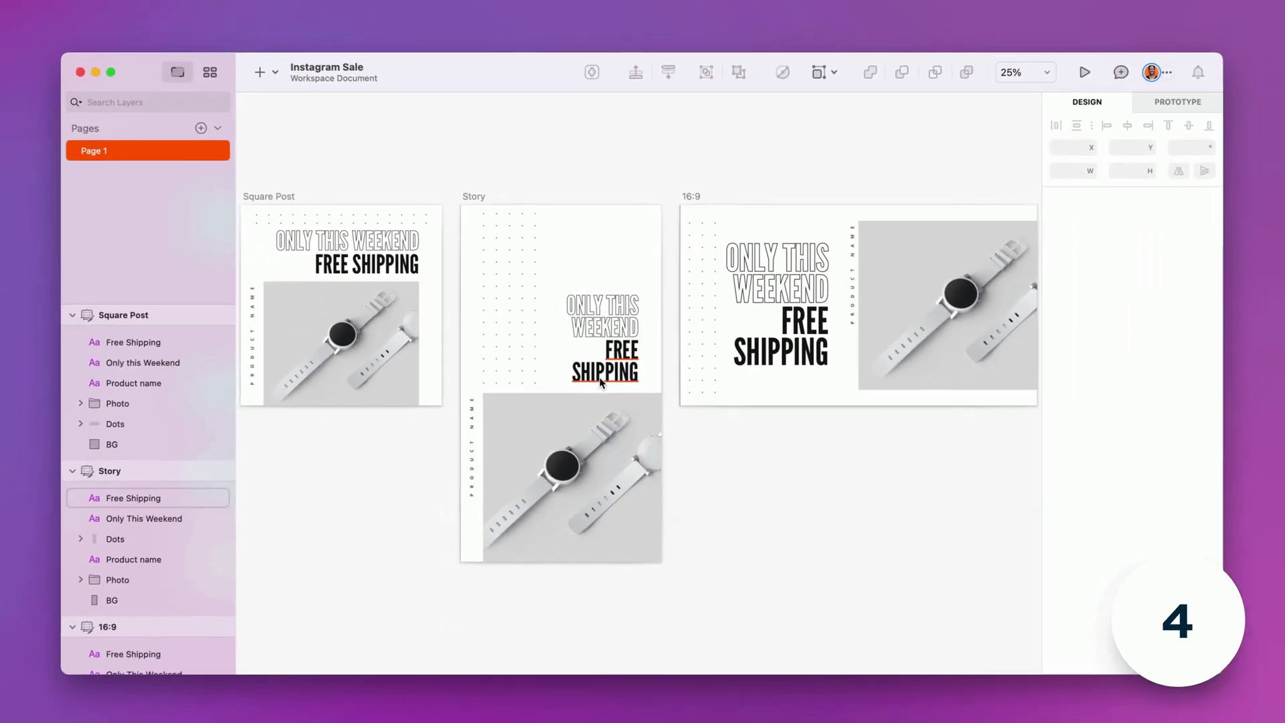
- Open the Documents window and scroll the Templates grid to find Instagram Sale
key(super+shift+0)
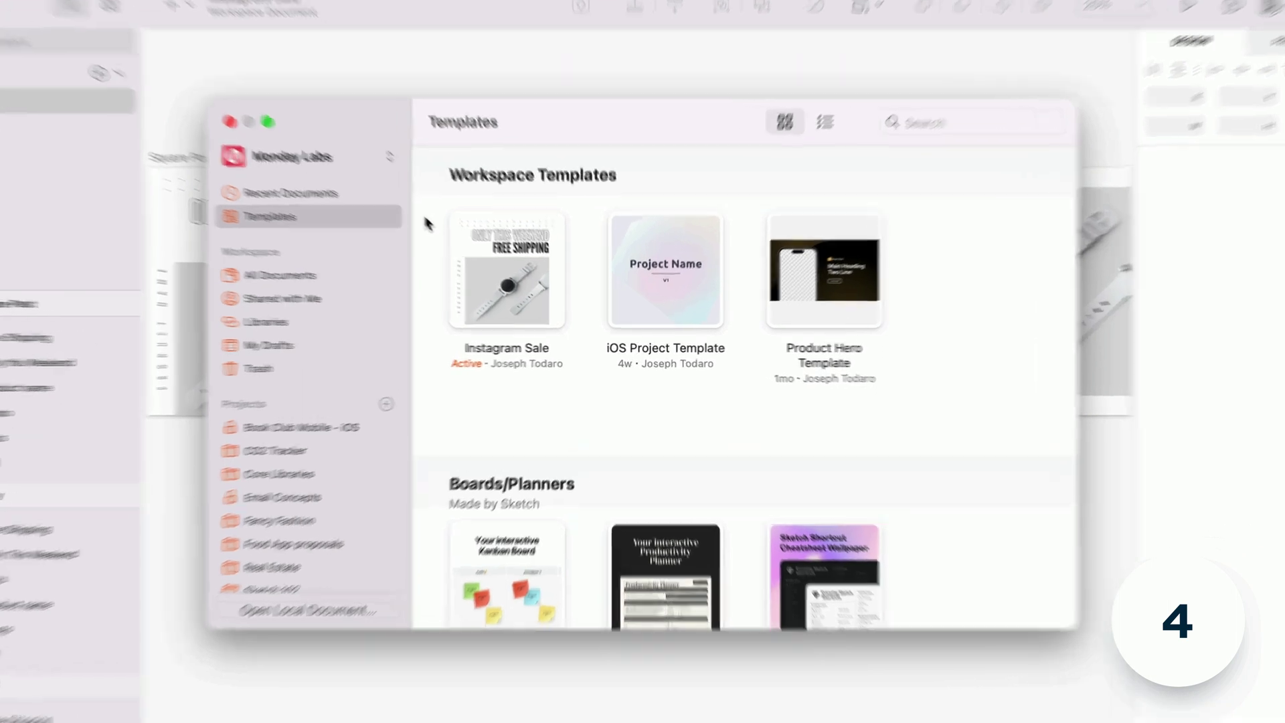
scroll(428, 223, down, 15)
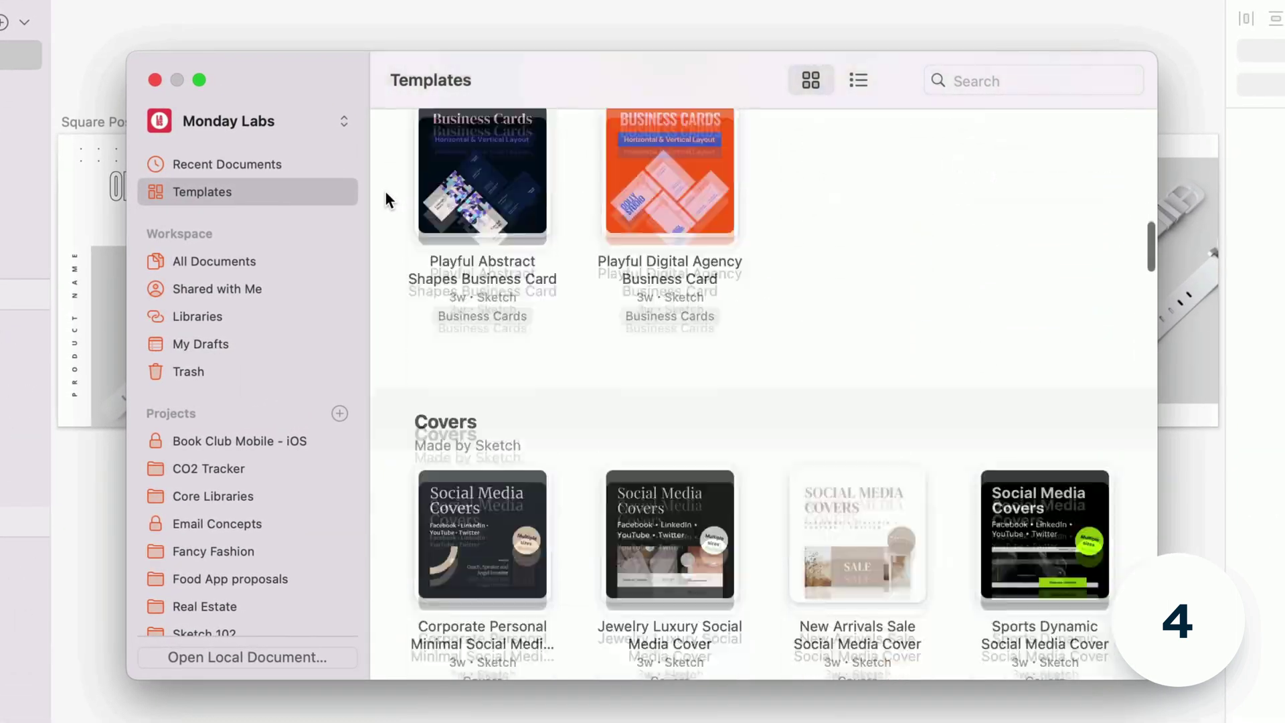
scroll(385, 194, down, 10)
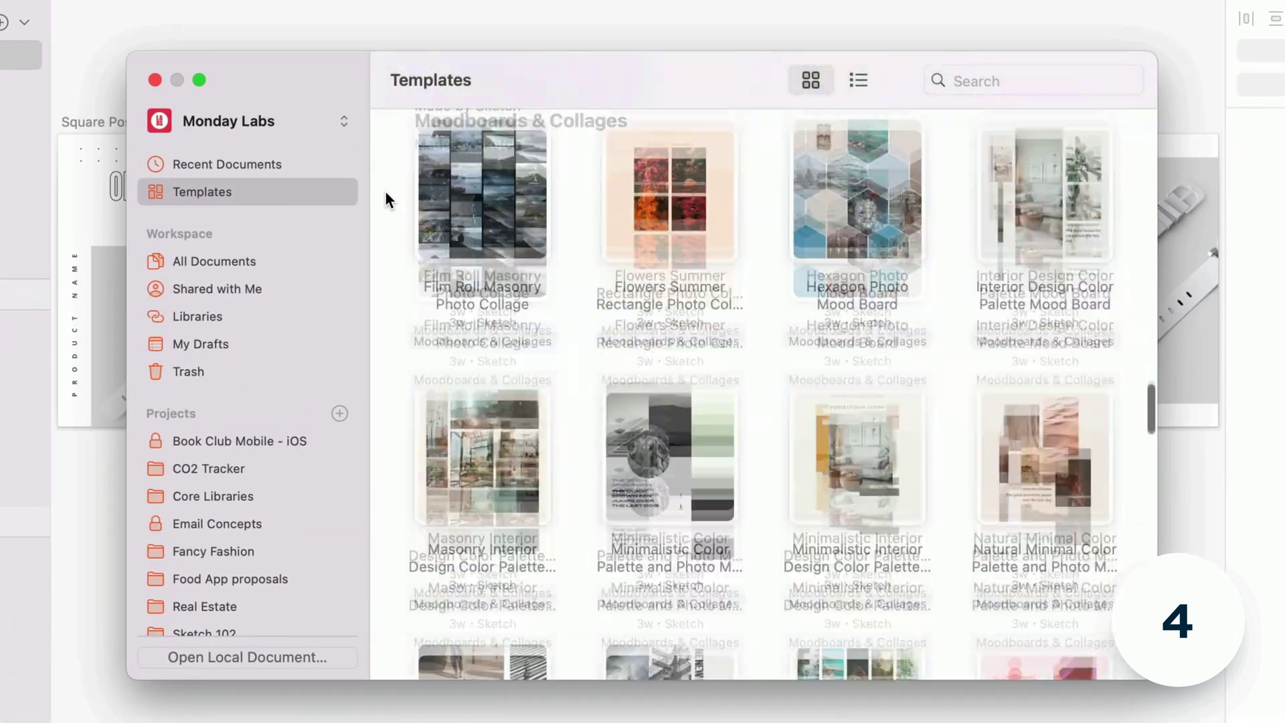
scroll(384, 190, down, 5)
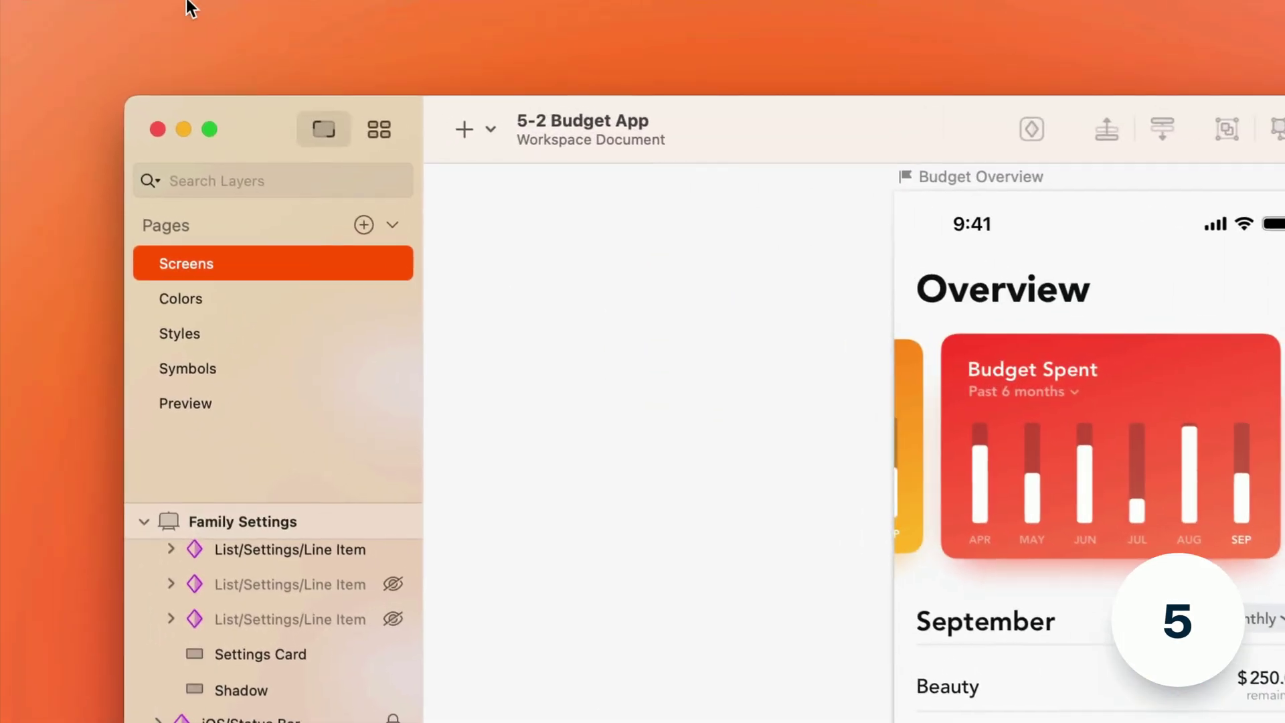
- Enable the Apple iOS UI, Solitaire - Icons, Pattern Library and Primatives libraries for 5-2 Budget App
mouse_move(106, 2)
click(173, 20)
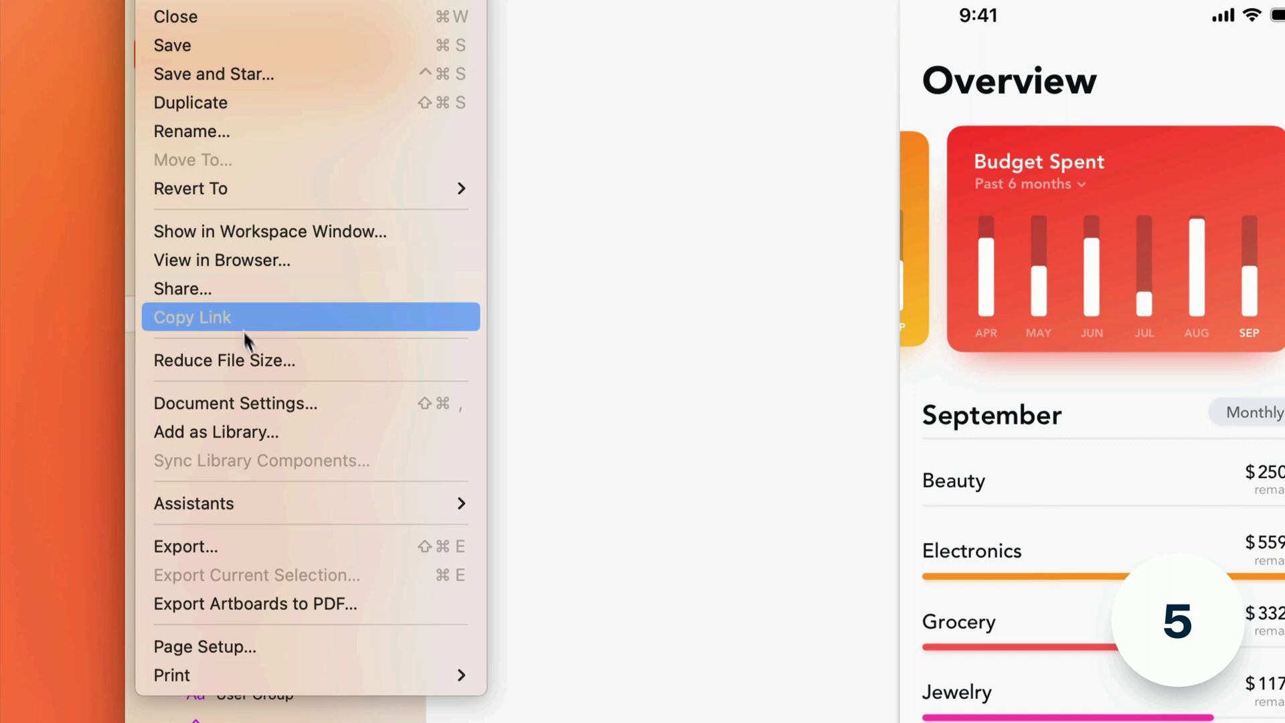
click(259, 400)
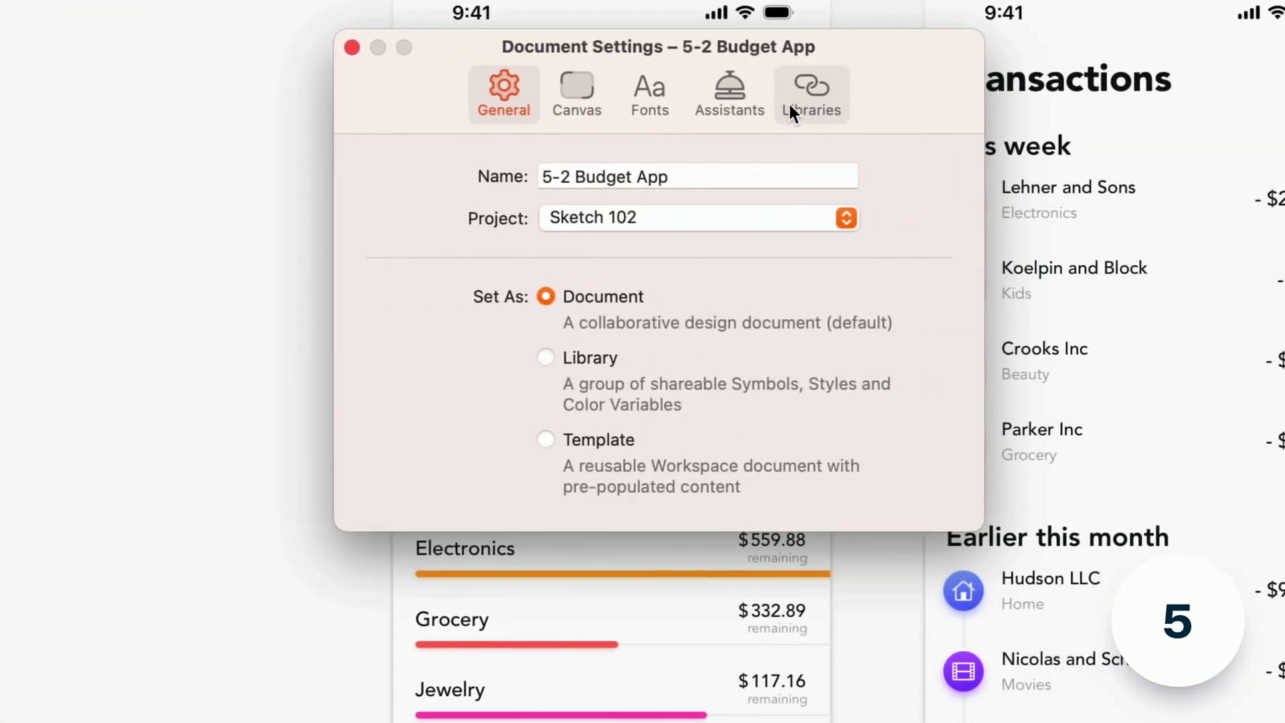
click(790, 108)
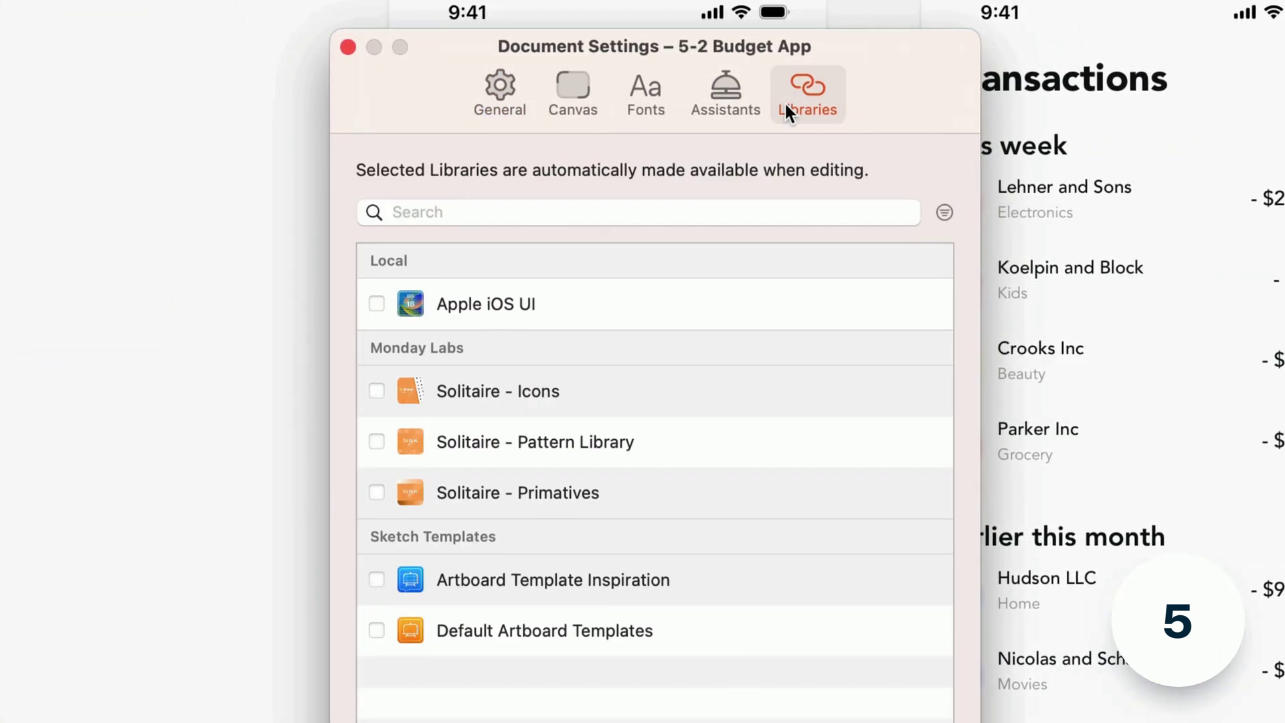
click(376, 302)
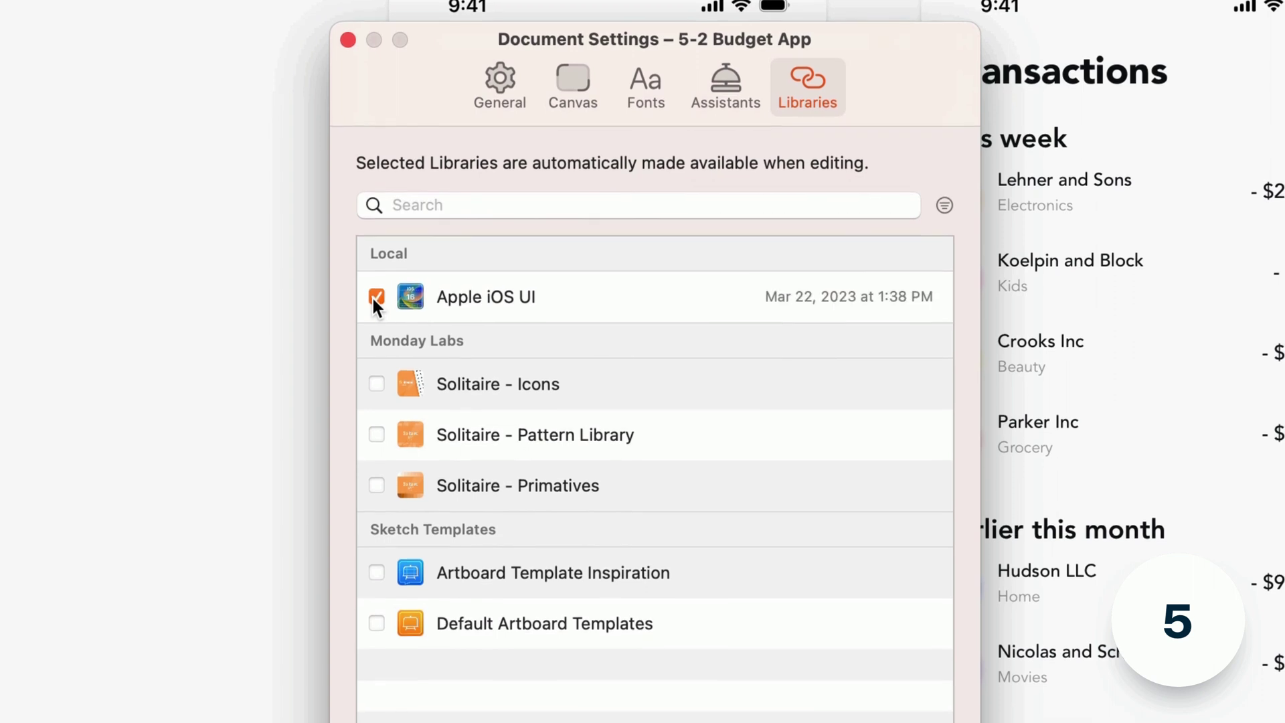
click(376, 379)
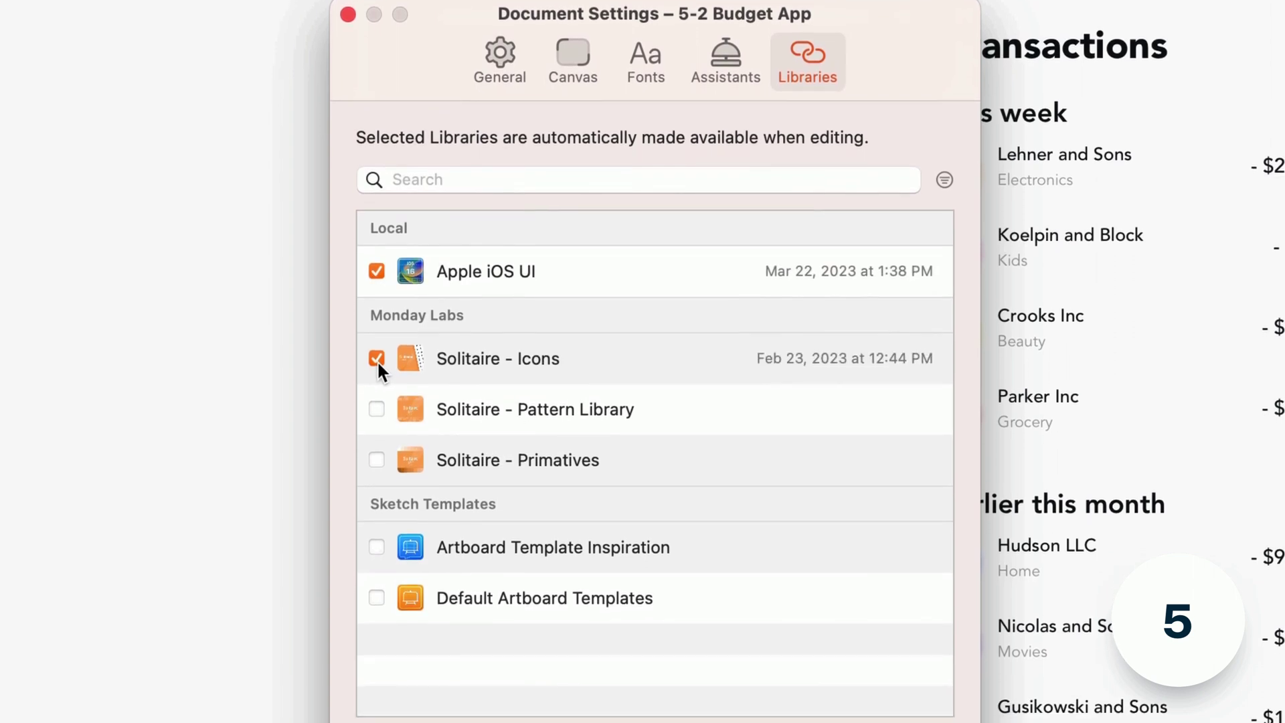
click(377, 400)
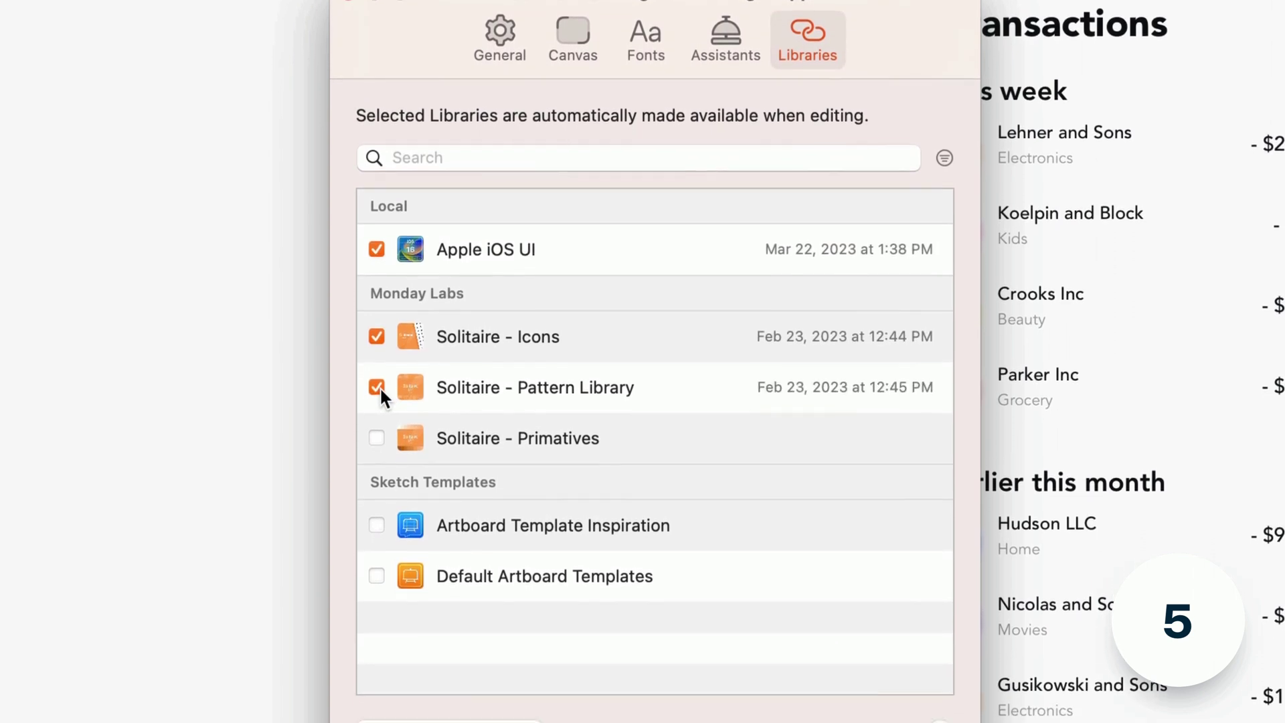
click(379, 433)
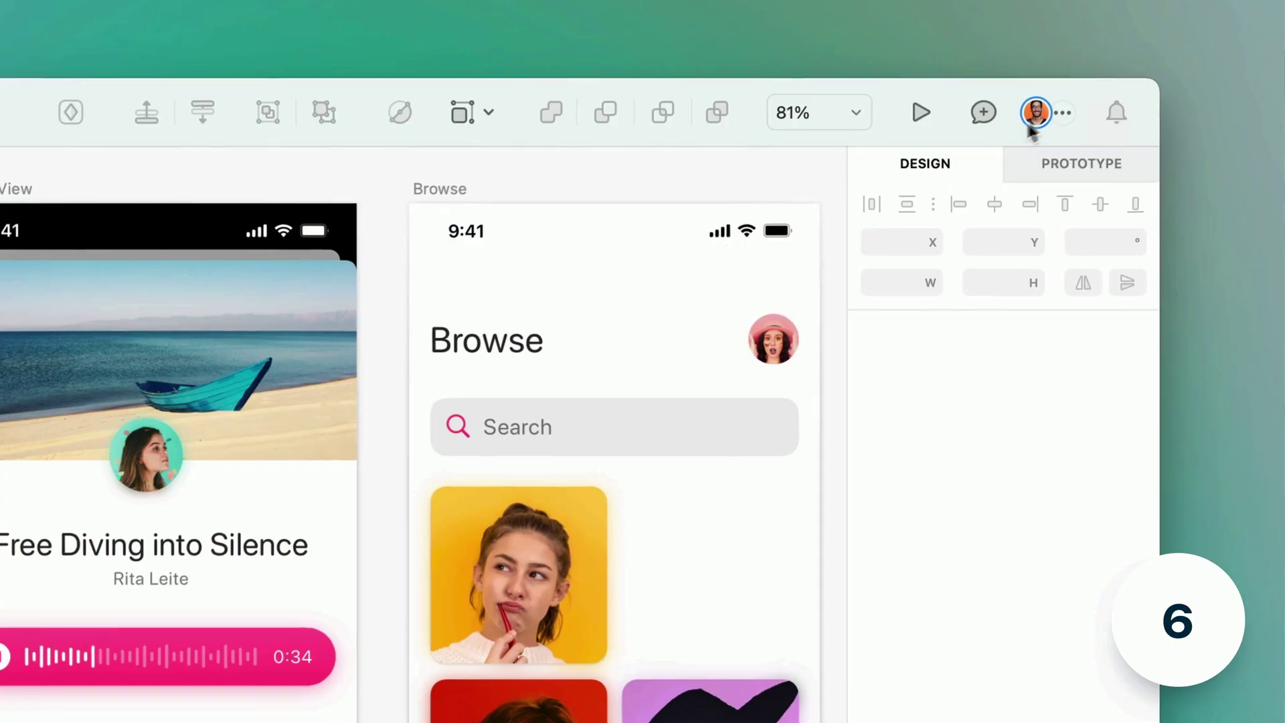
- Share the Letters document by adding a teammate by name as a member
click(1033, 110)
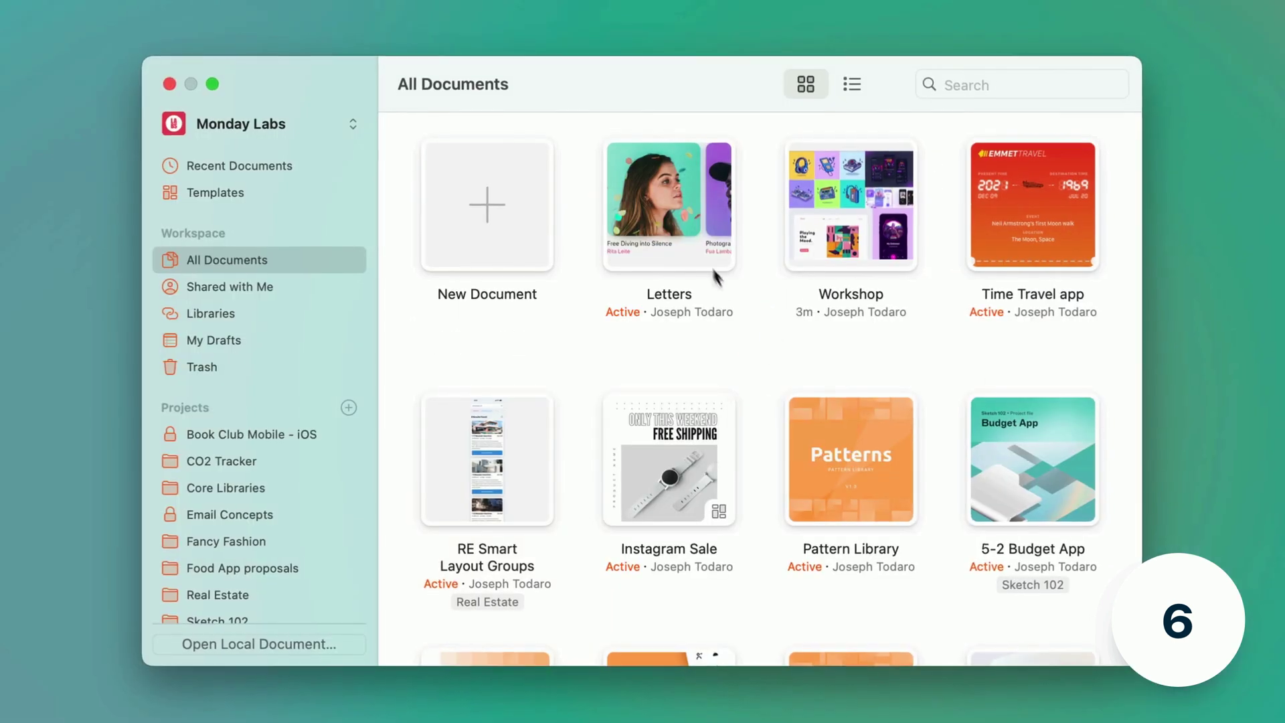
right_click(676, 209)
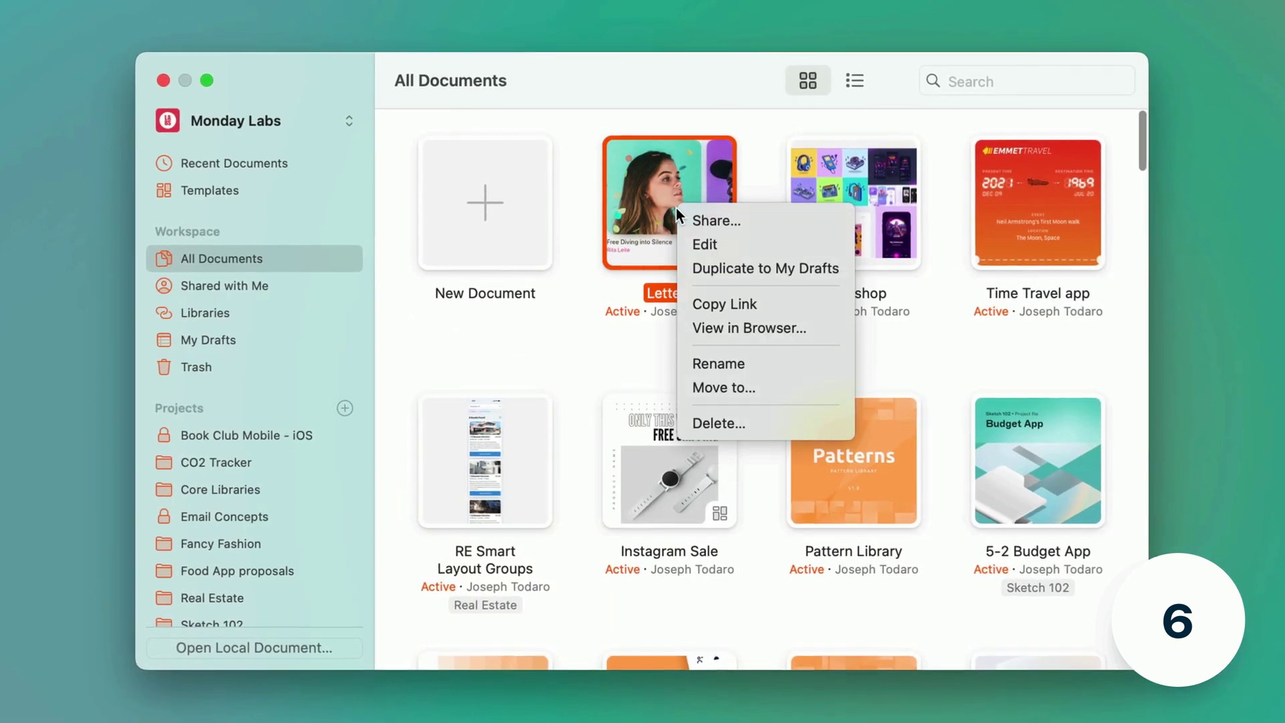
click(780, 215)
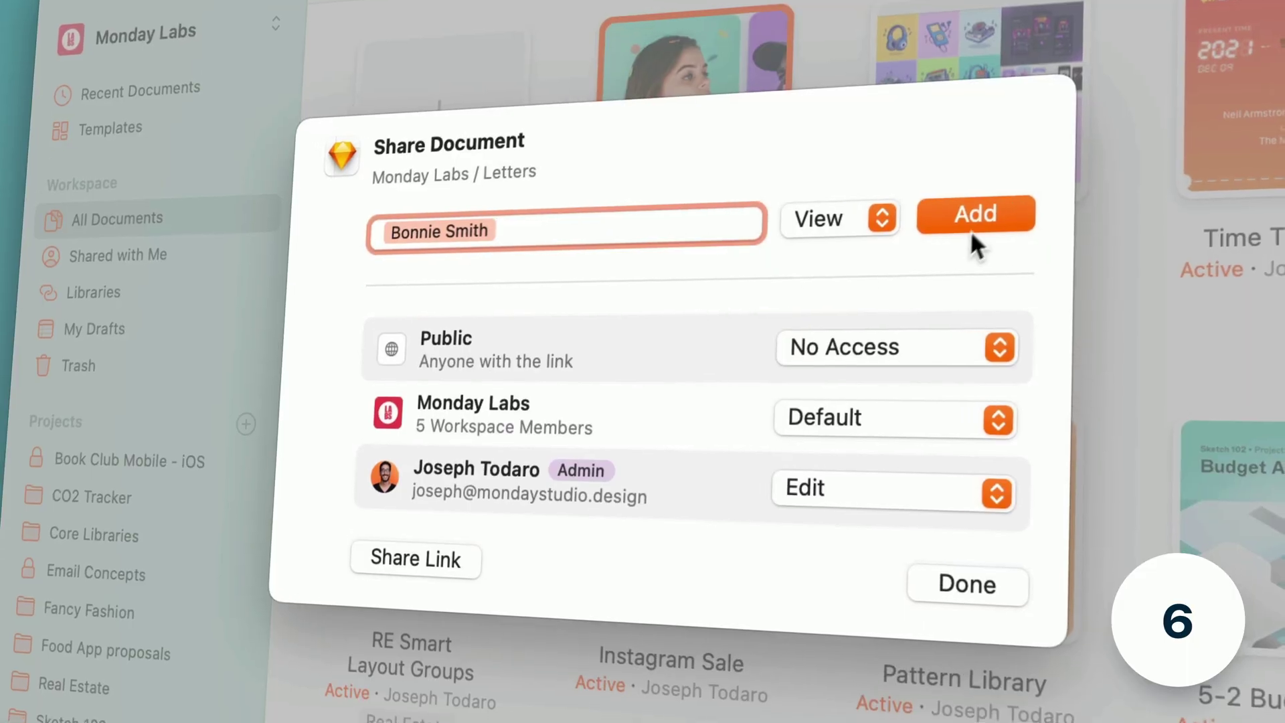
click(977, 217)
- Give anyone with the link View access and change the member's download and inspect permission
click(904, 342)
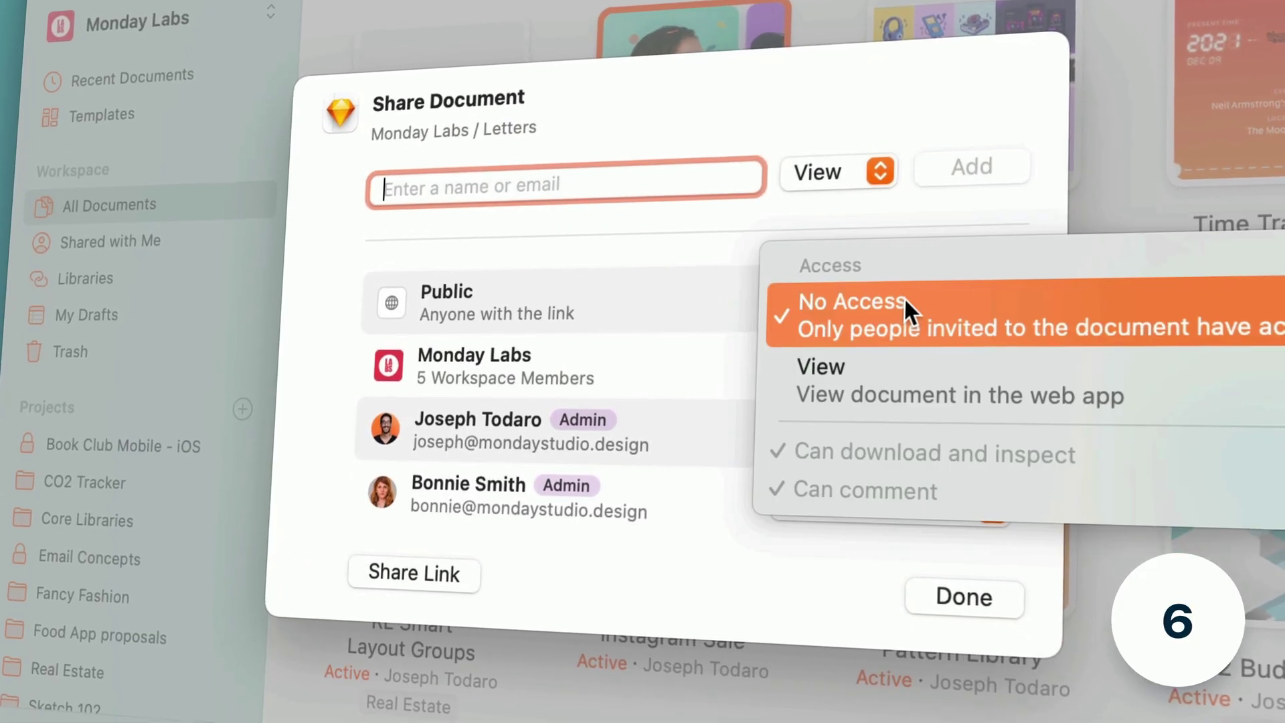
click(900, 376)
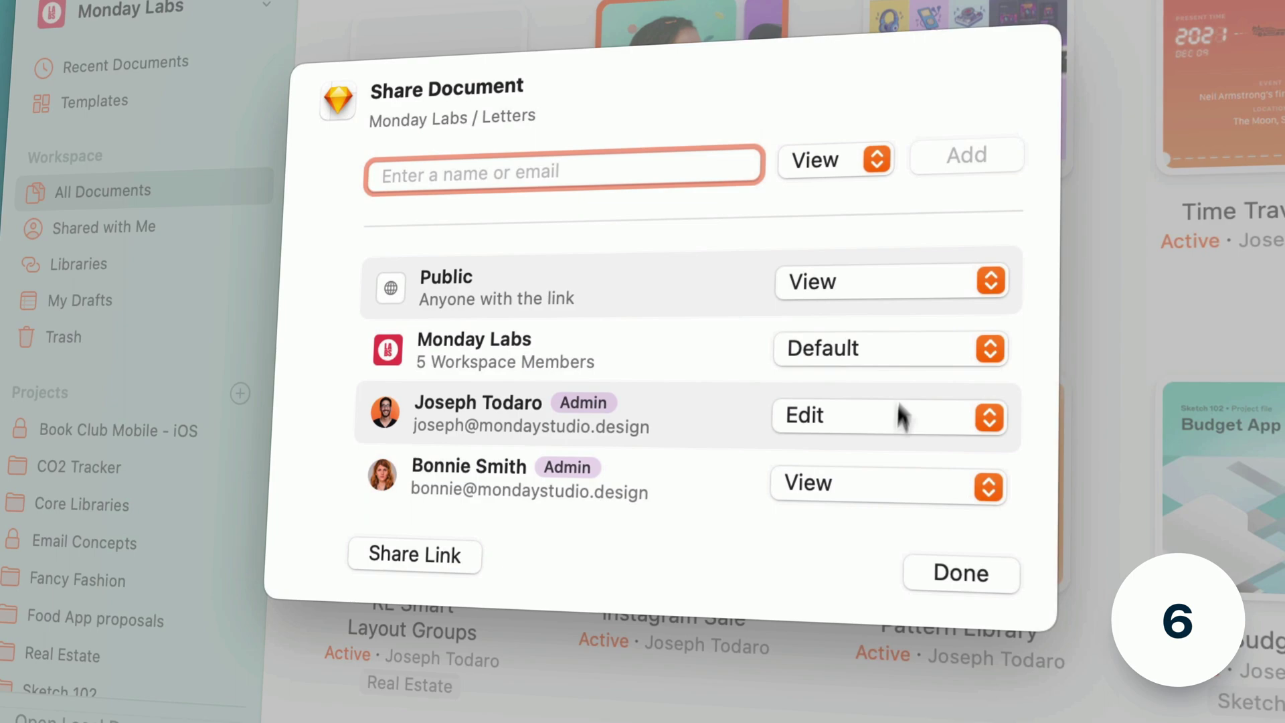
click(863, 477)
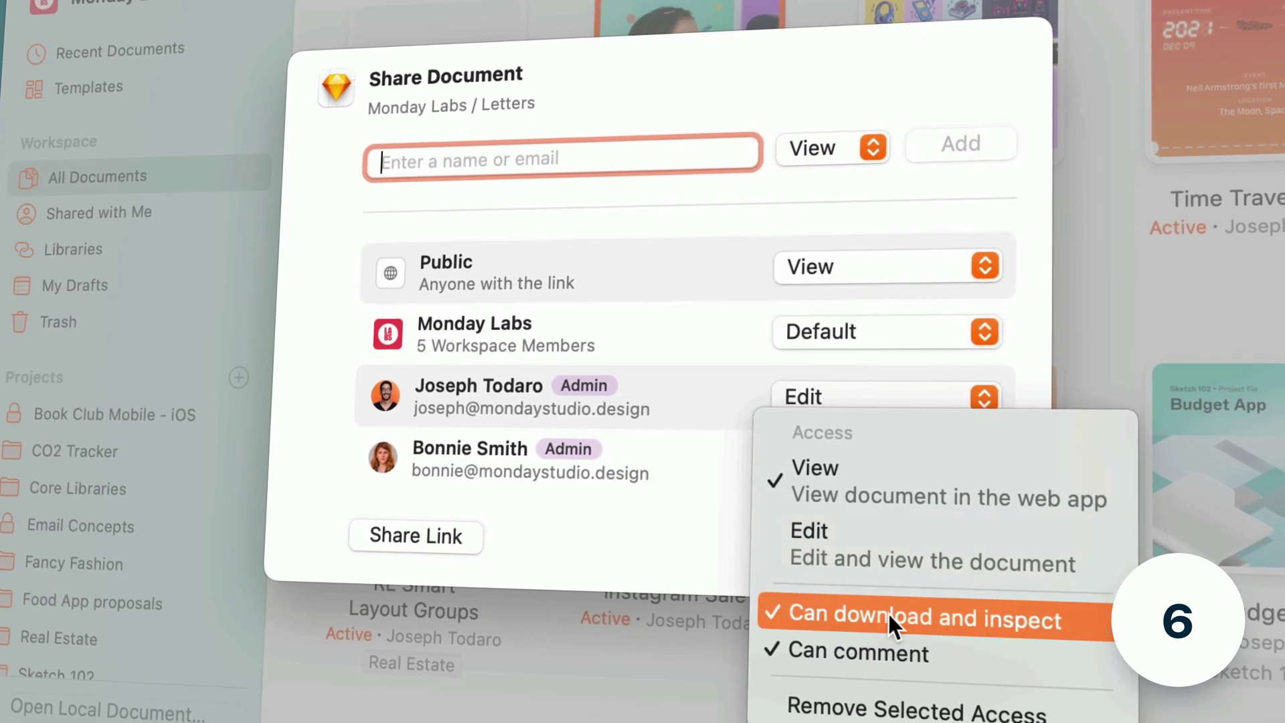
click(886, 604)
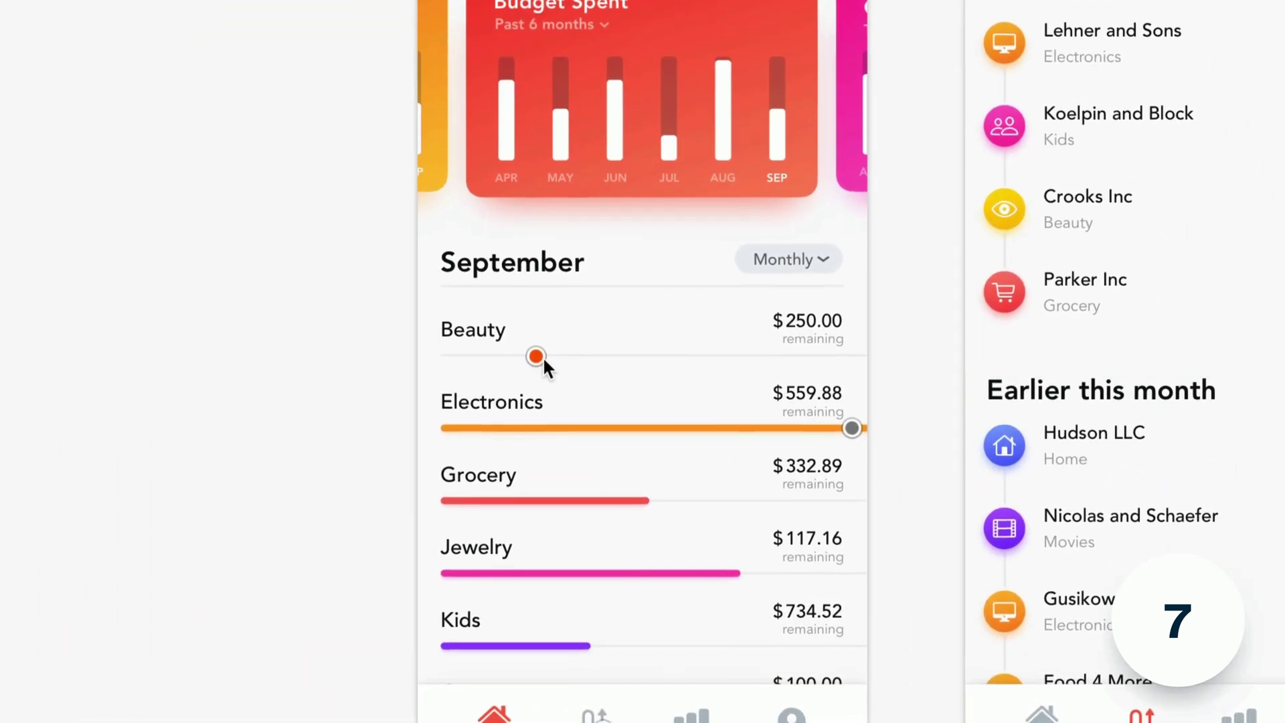
- Reply to the Beauty row's comment thread with a party-popper emoji
click(536, 362)
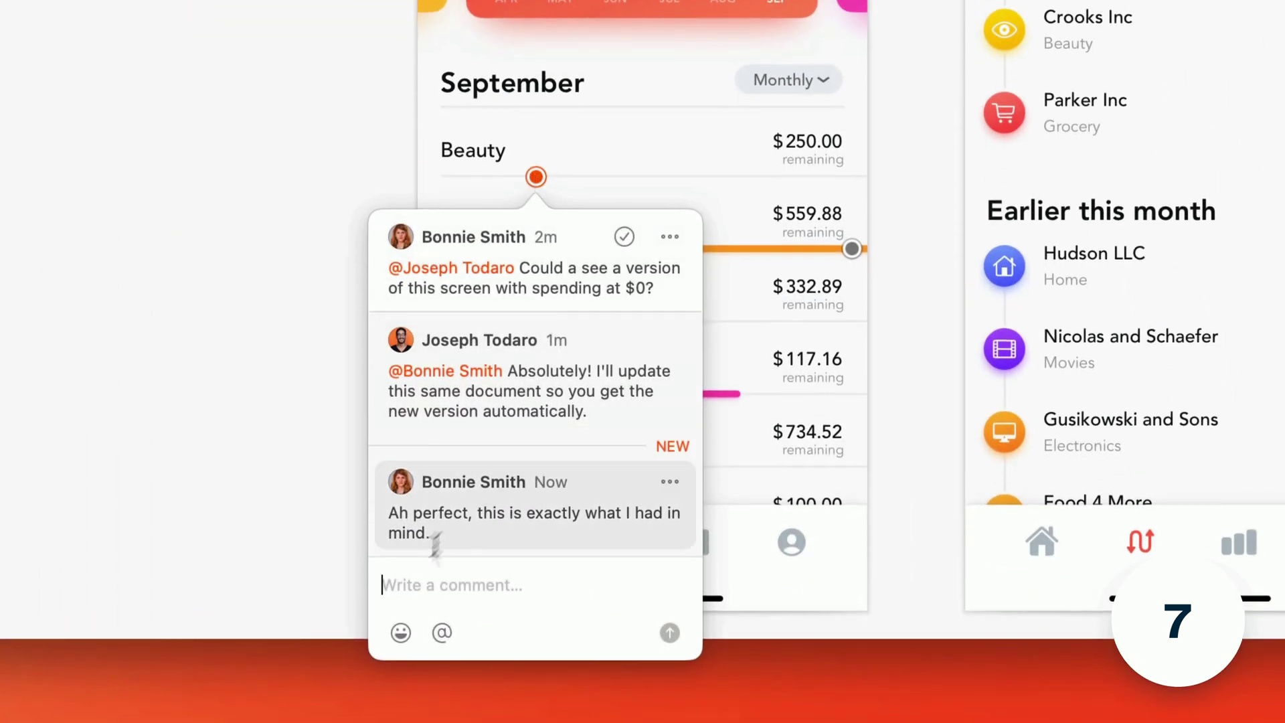
click(400, 632)
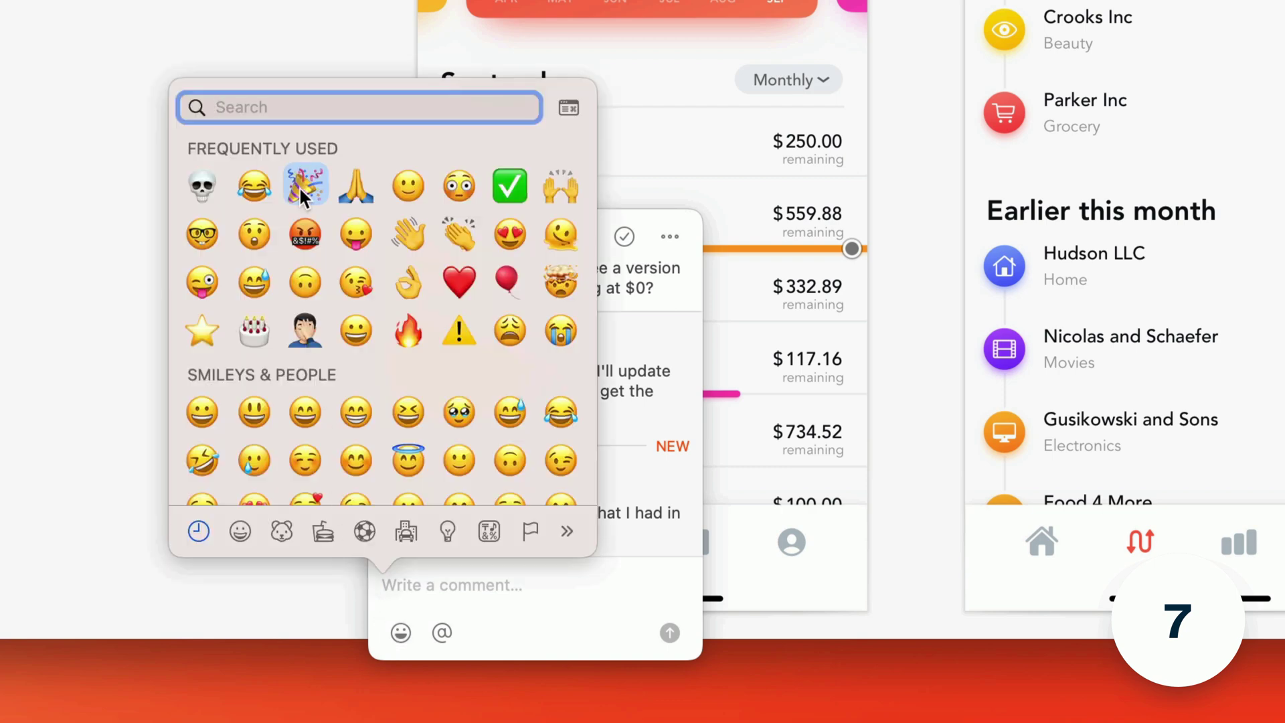
click(299, 186)
click(670, 631)
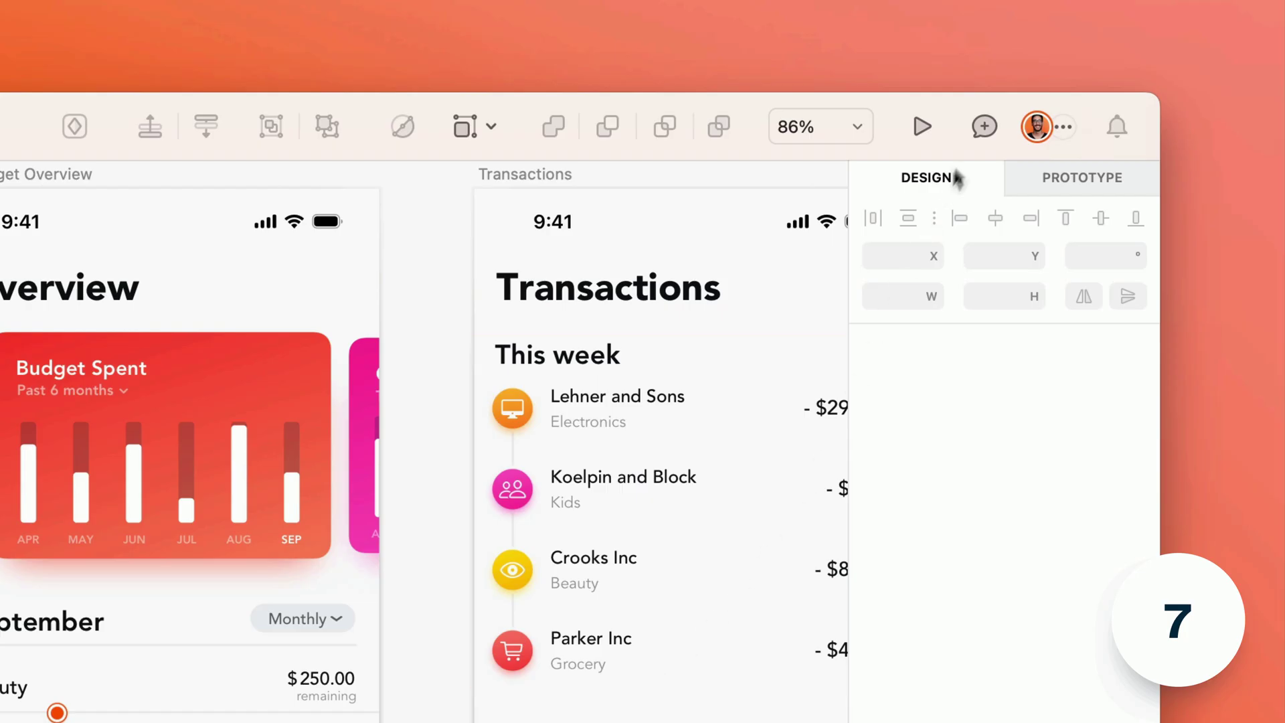
- Pin a comment at Beauty's slider start: 'Should there be a shred of color even with the bar at zero?'
click(984, 126)
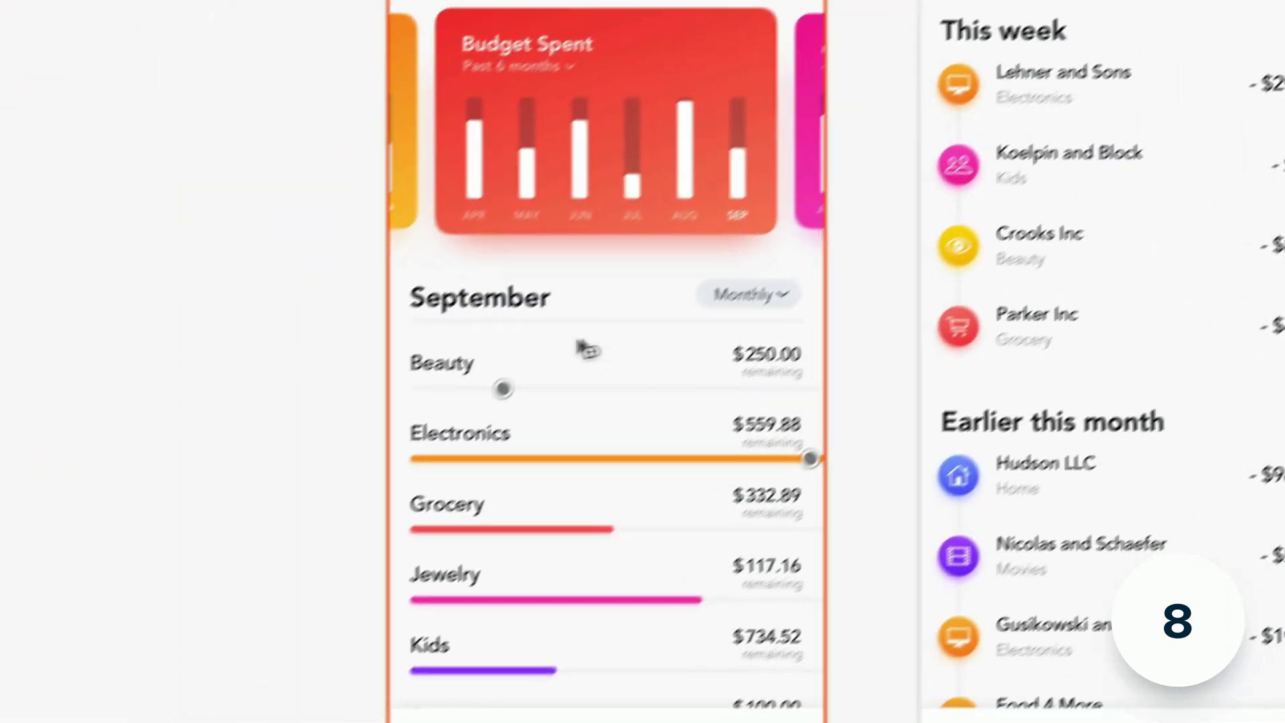
click(416, 390)
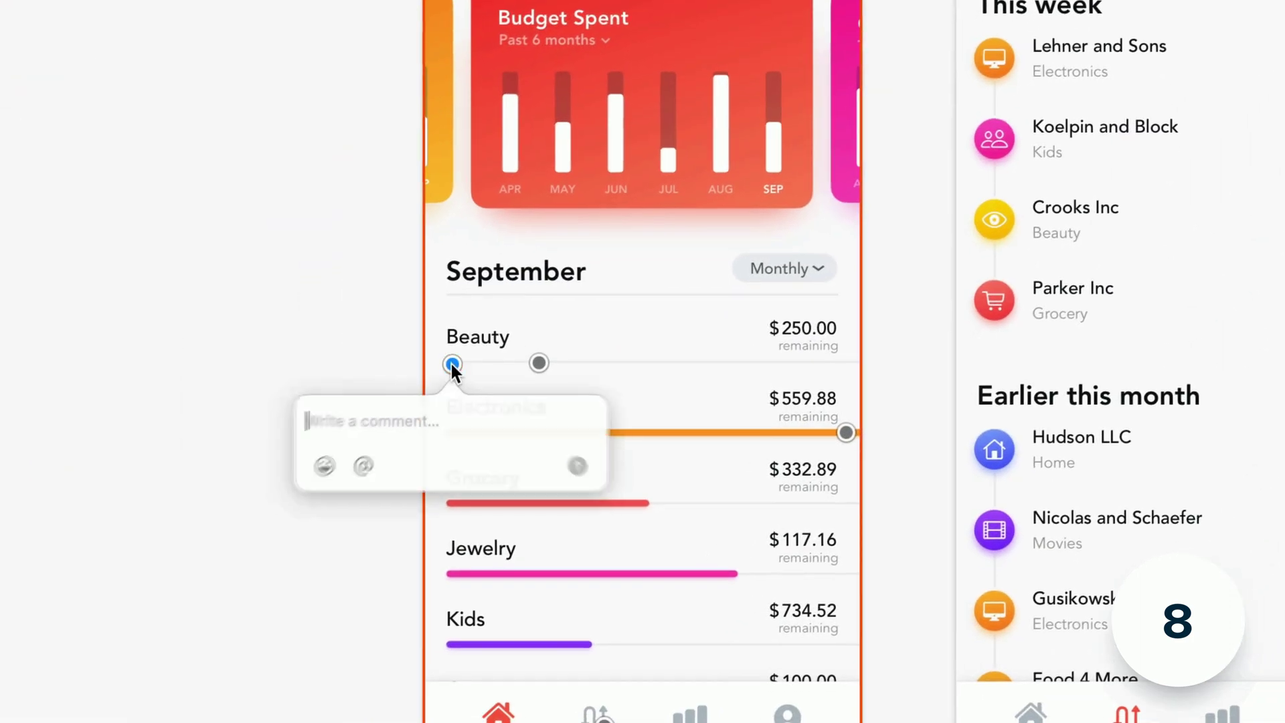
text(Should there be a shred of color even with the bar at zero?)
click(582, 477)
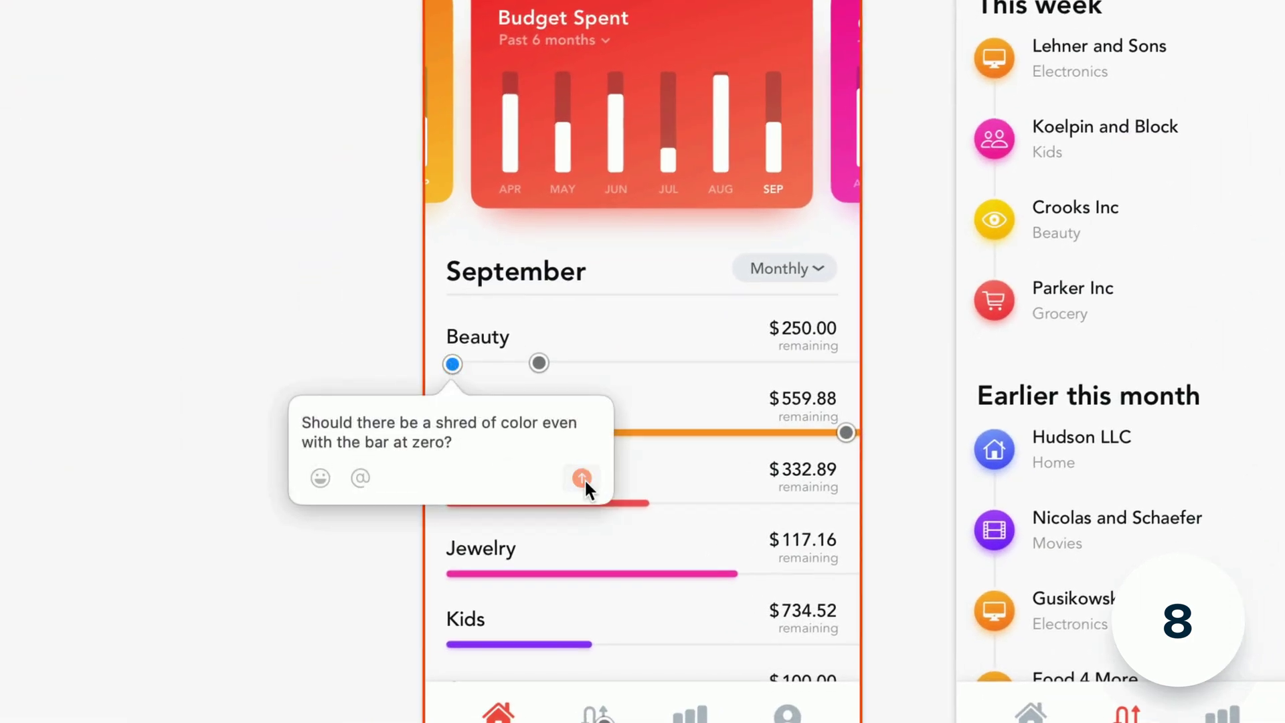
- Resolve the earlier spending-at-$0 comment thread on the Beauty row and remove its pin
click(539, 361)
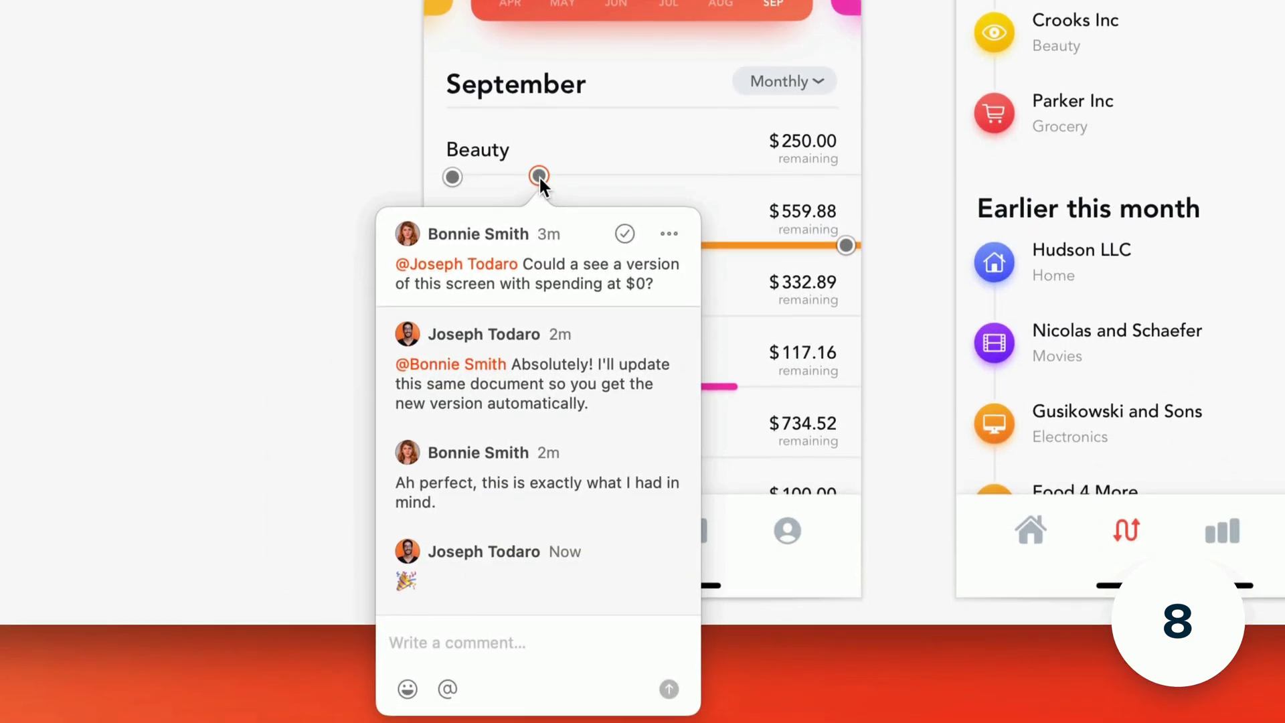
click(624, 234)
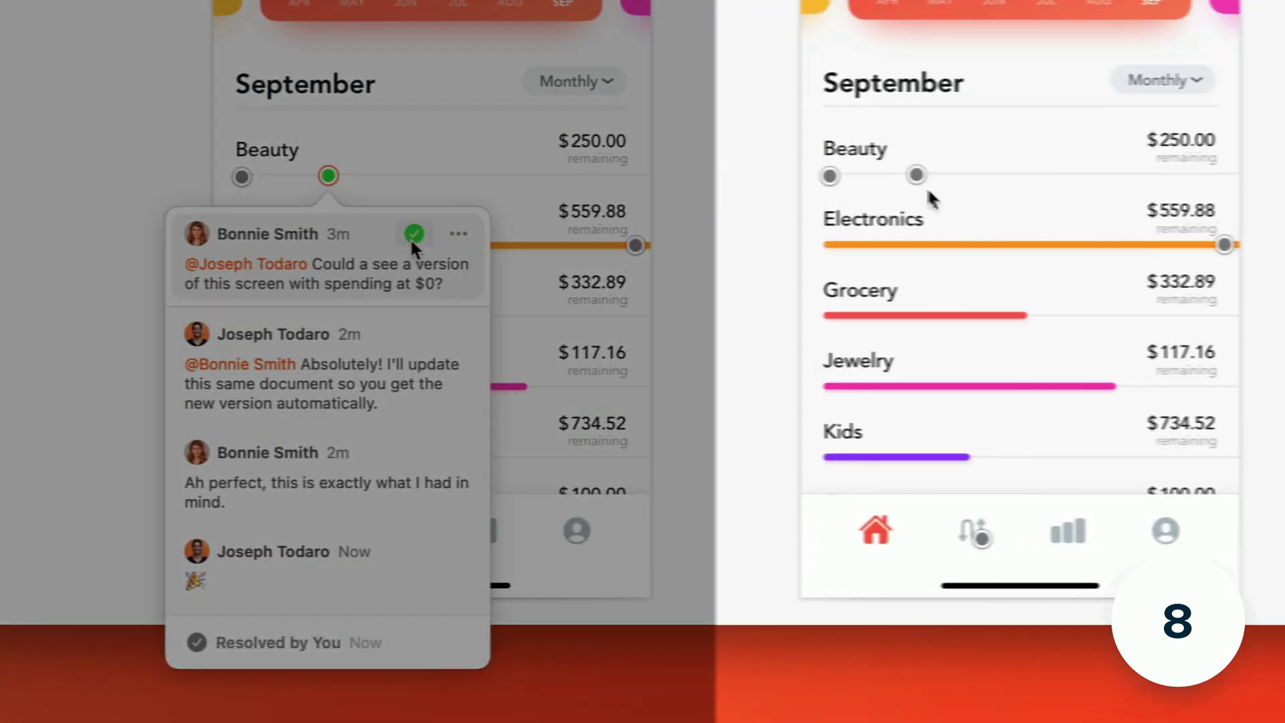
right_click(917, 178)
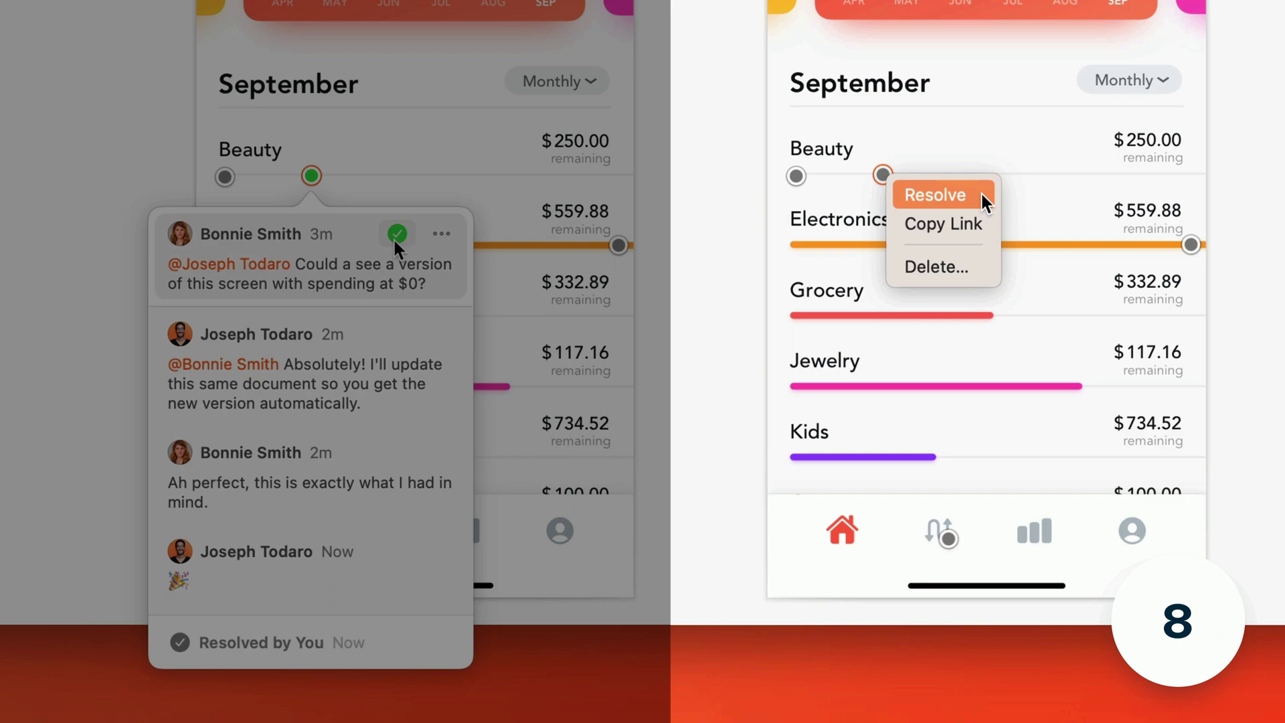
click(936, 194)
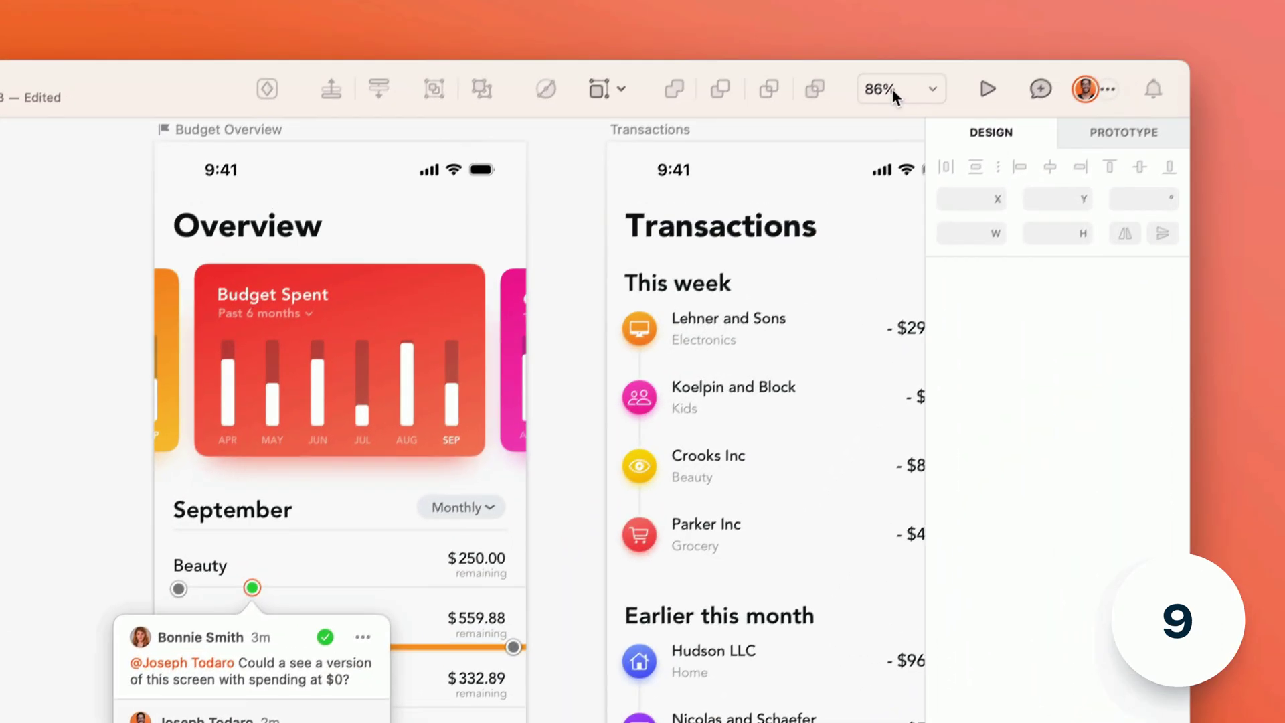
- Turn off comment pins on the canvas via the zoom menu's Comments option and Control-N
click(893, 90)
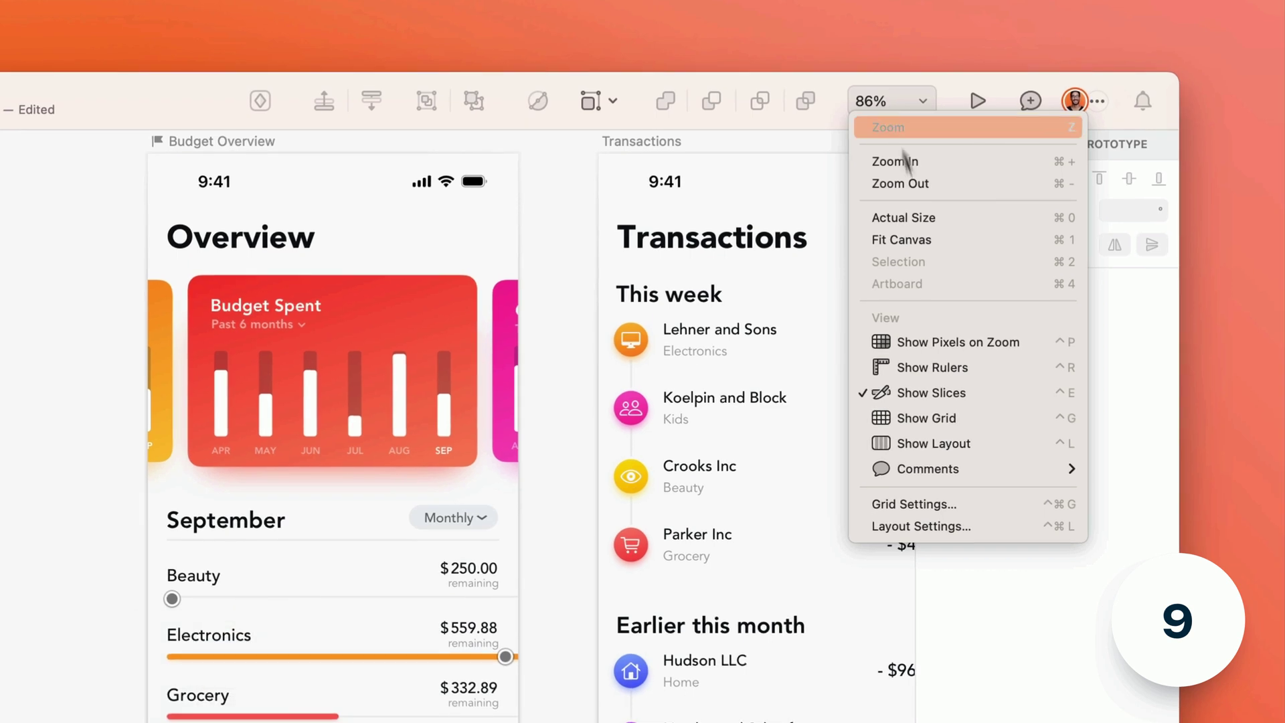
mouse_move(934, 468)
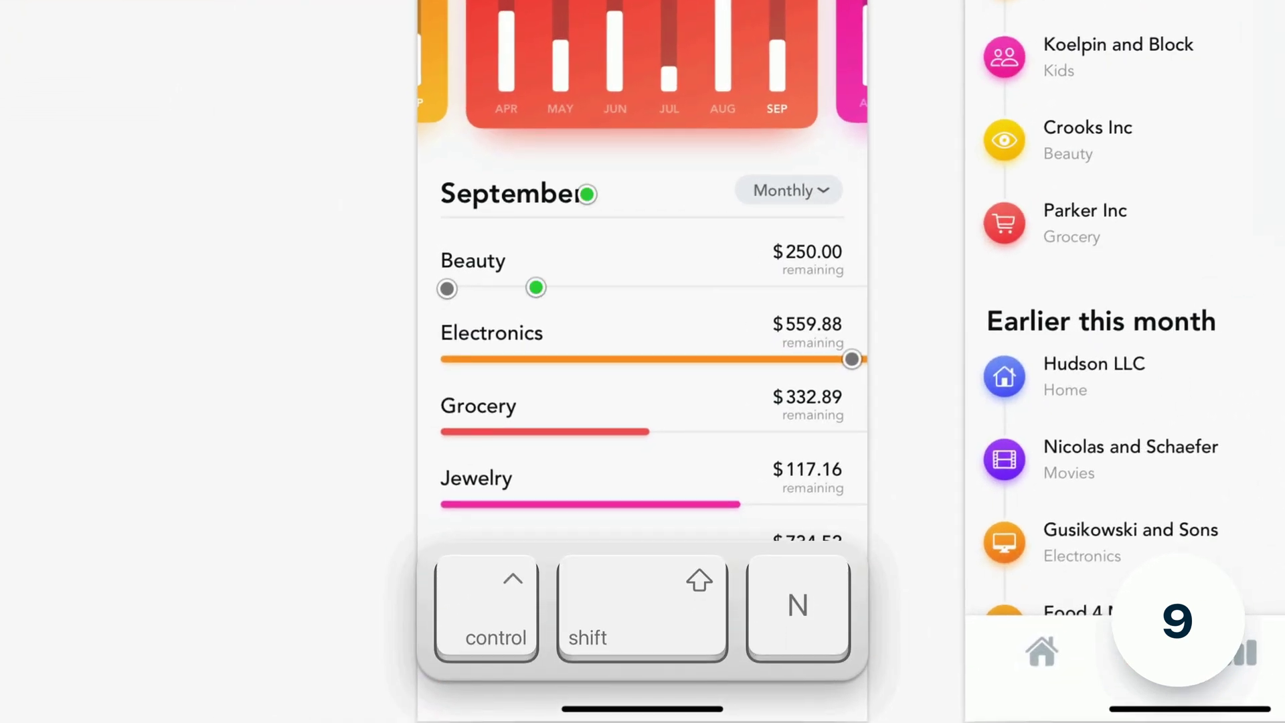
key(ctrl+n)
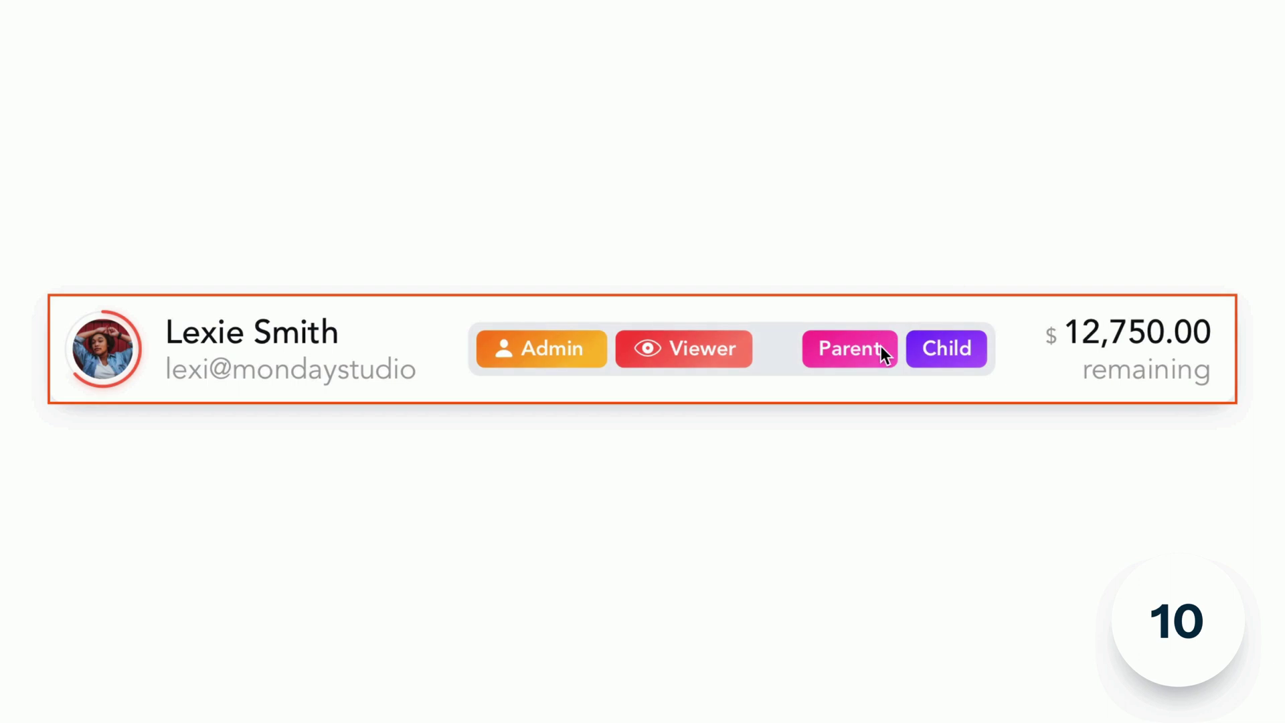
- Hide the role Chip Group with Preserve space when hidden enabled
click(880, 346)
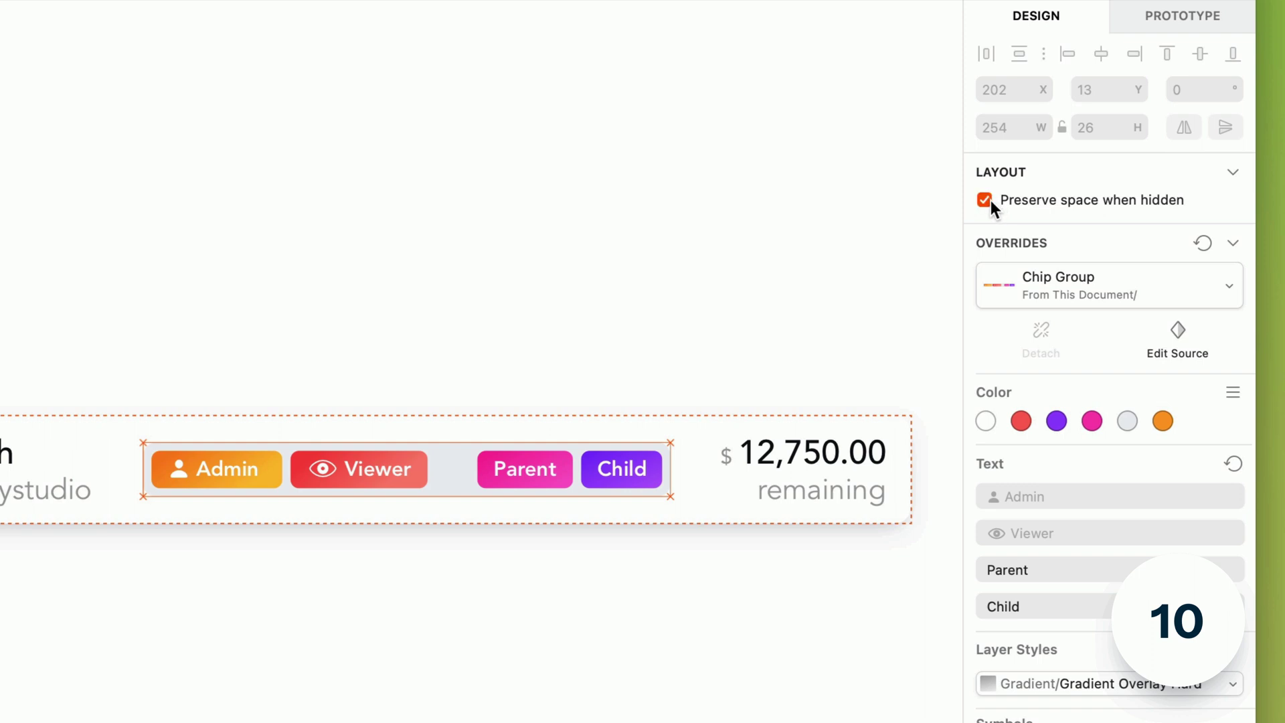
key(super+shift+h)
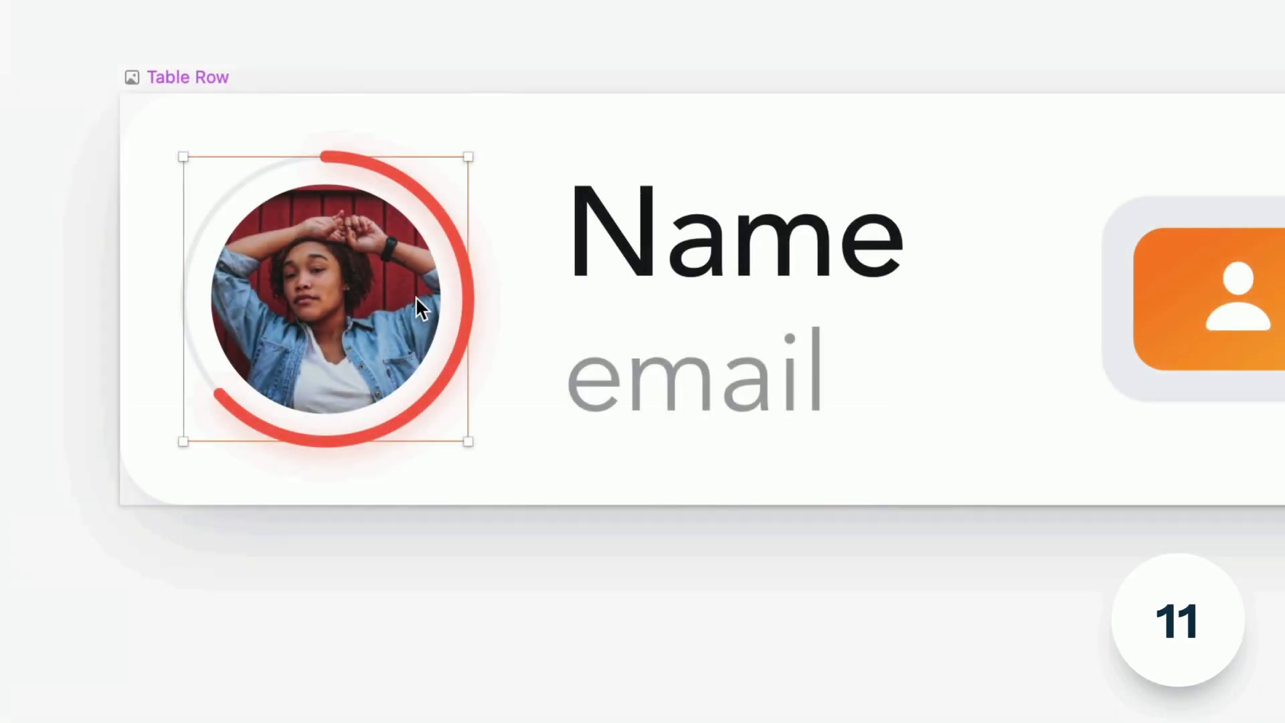
- Measure the 8 px spacing around the avatar and Name text, then select the row, tags and card frame
key(alt)
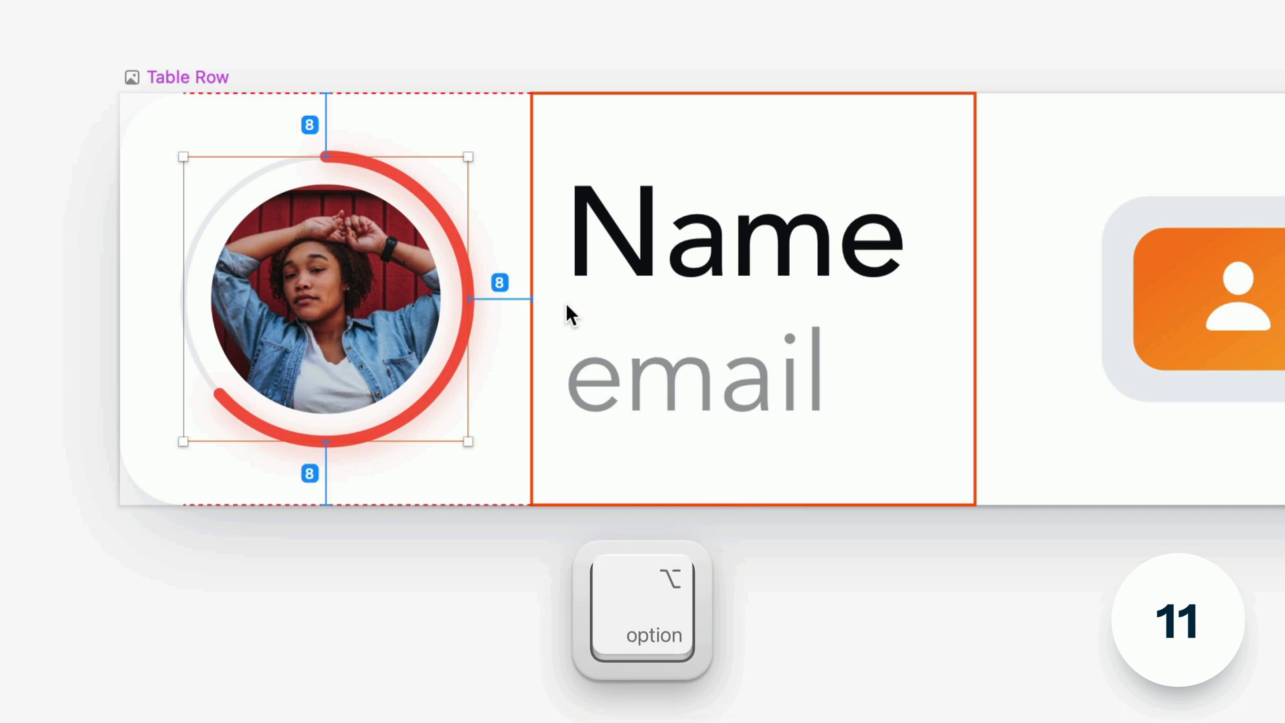
key(super)
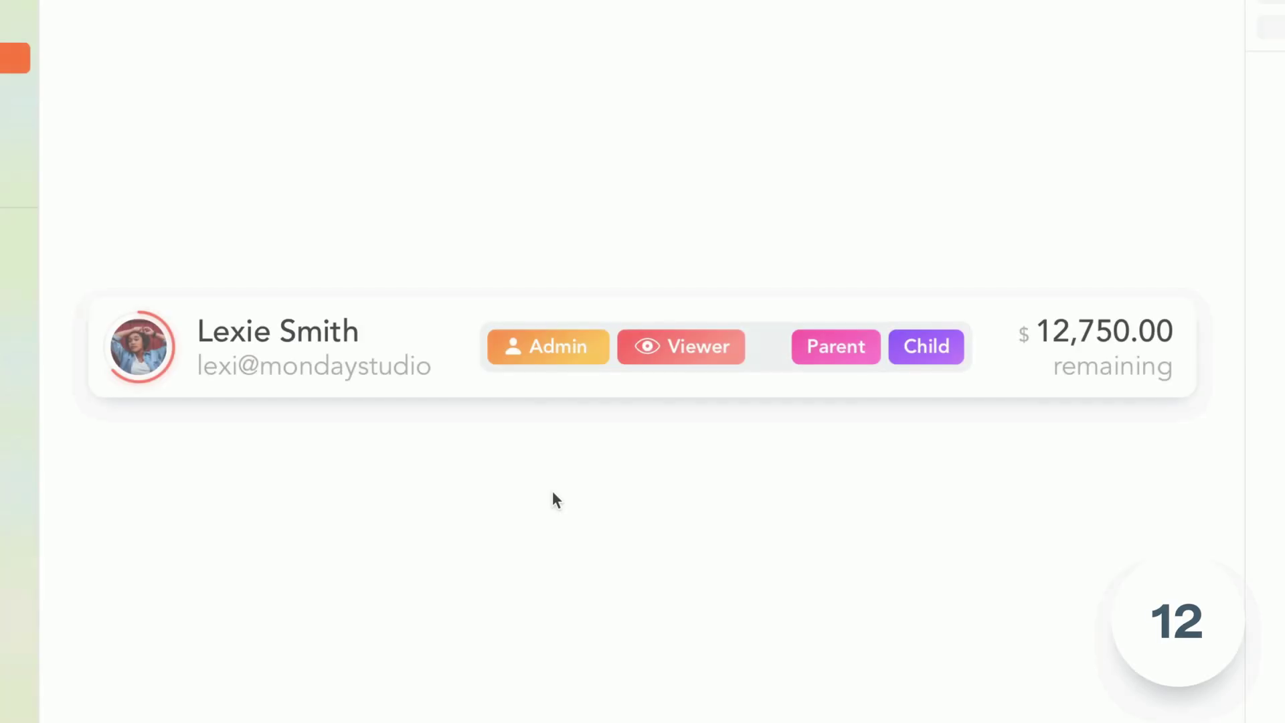
click(713, 343)
double_click(712, 341)
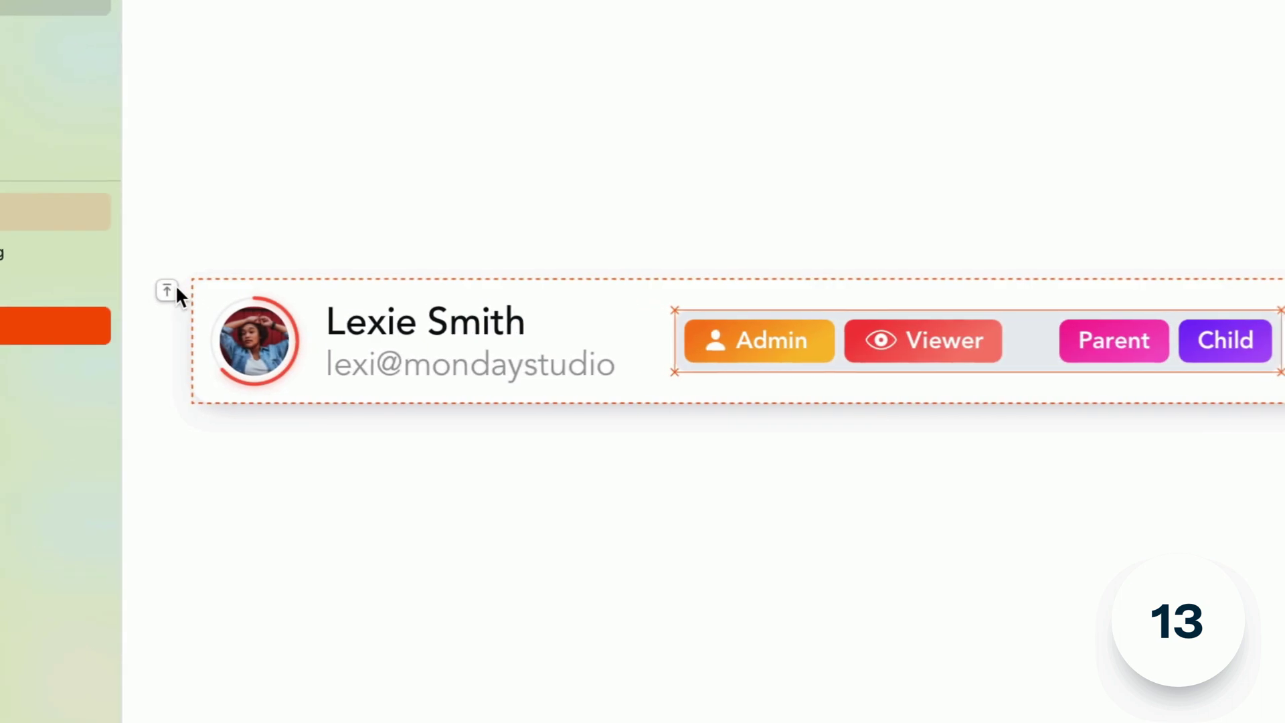
click(175, 290)
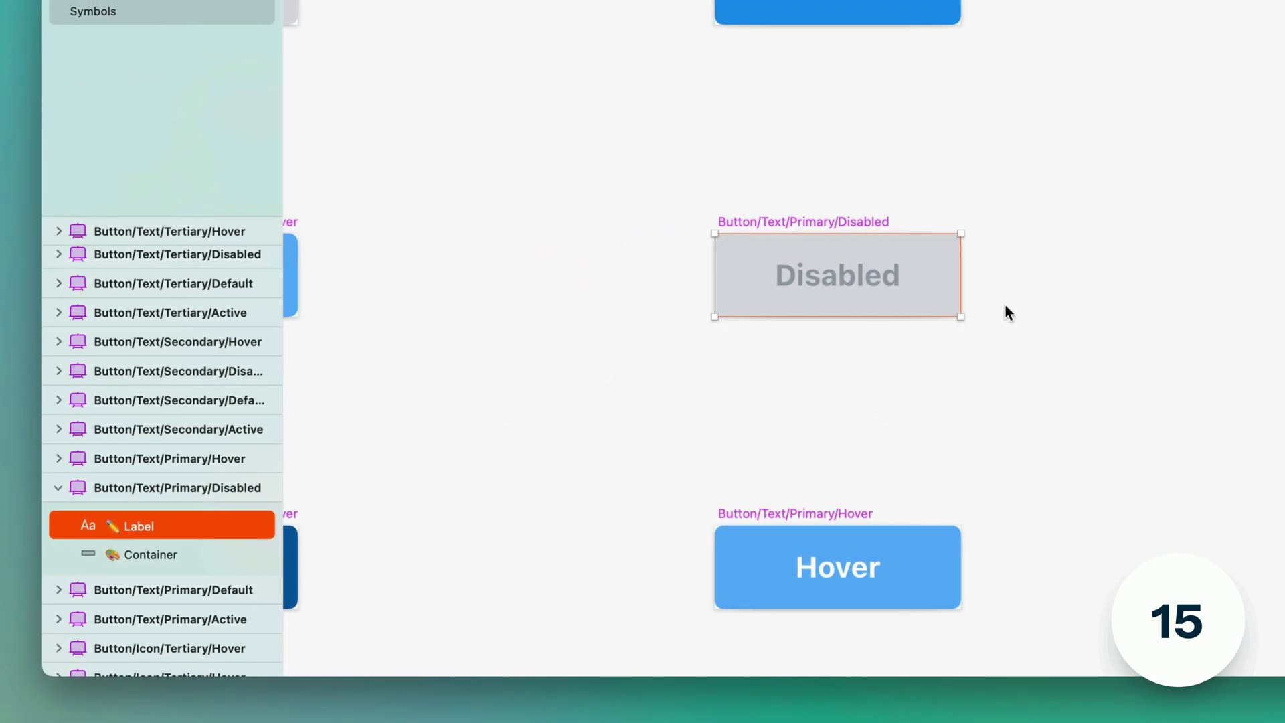
- Fill under the yellow curve with FFD27533, then change it to FFD275AA for 67% opacity
click(74, 346)
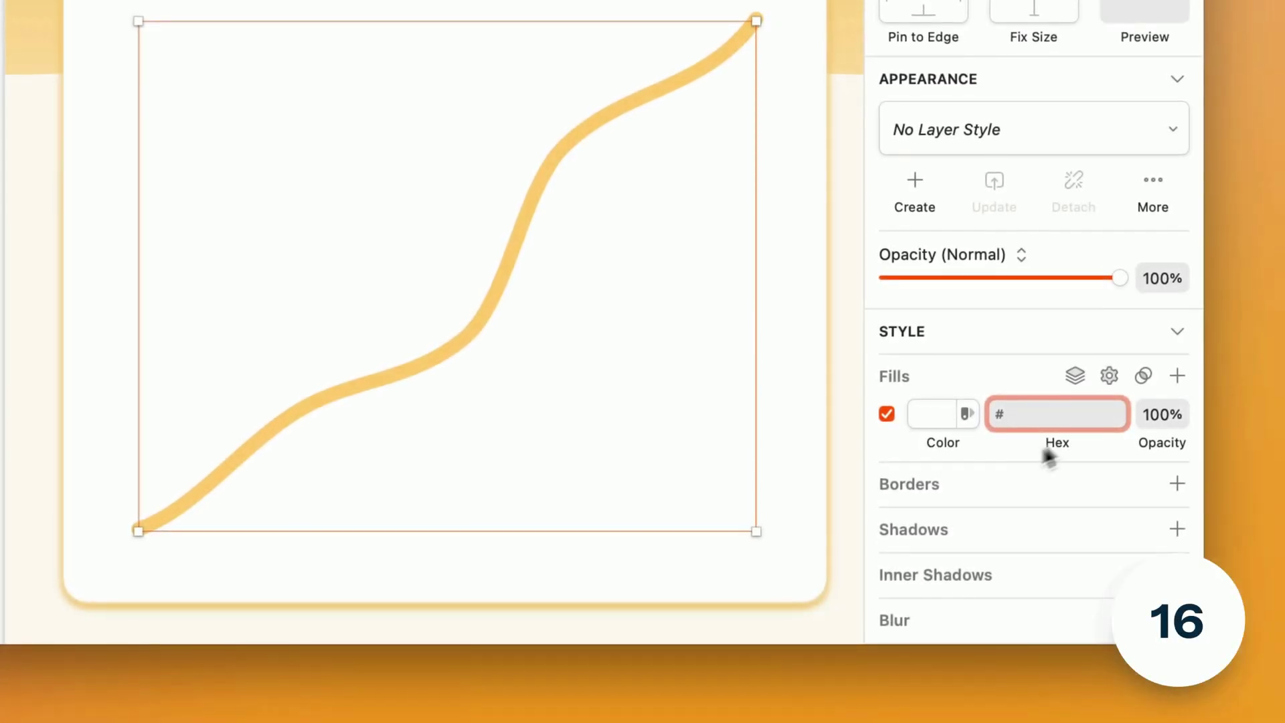
text(FFD27533)
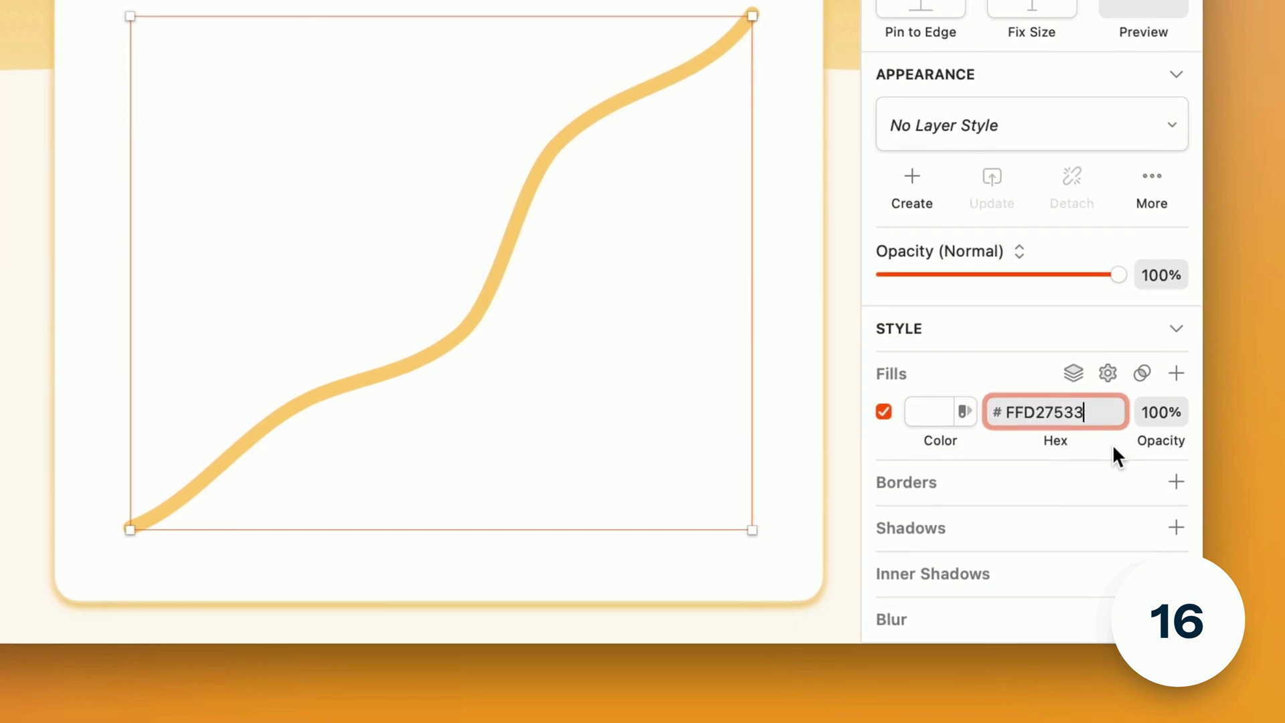
key(Return)
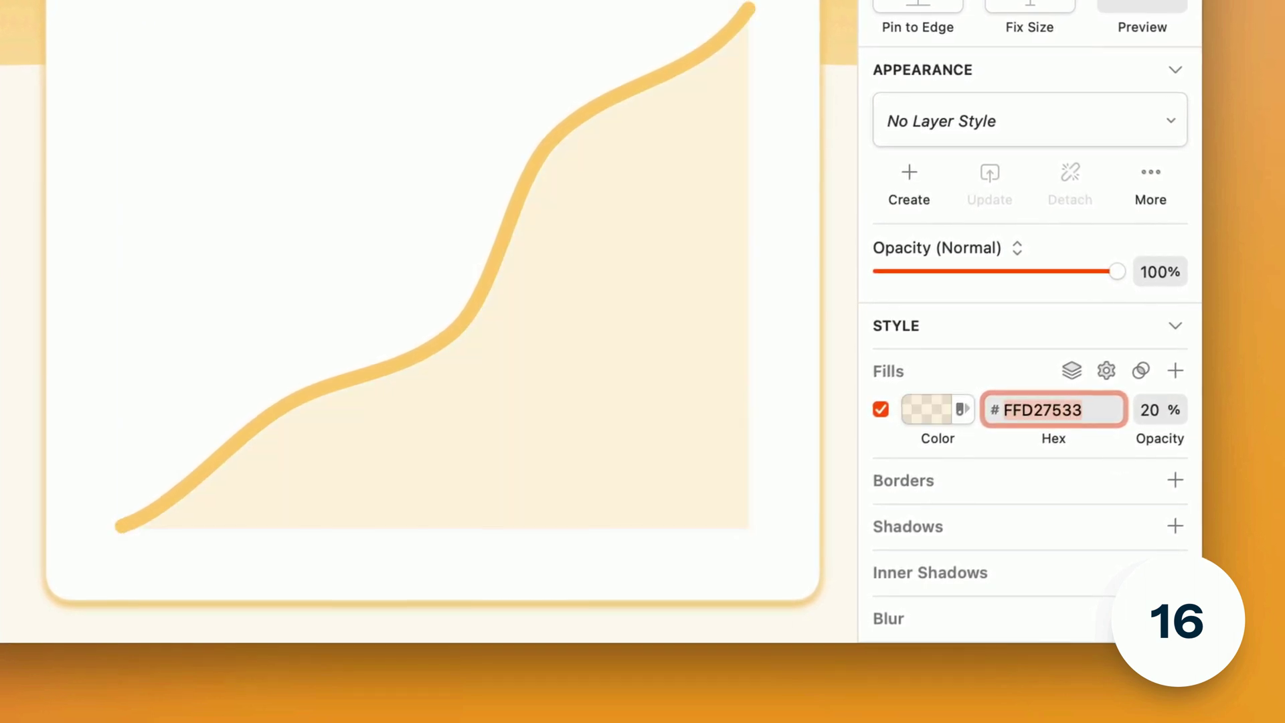
key(Escape)
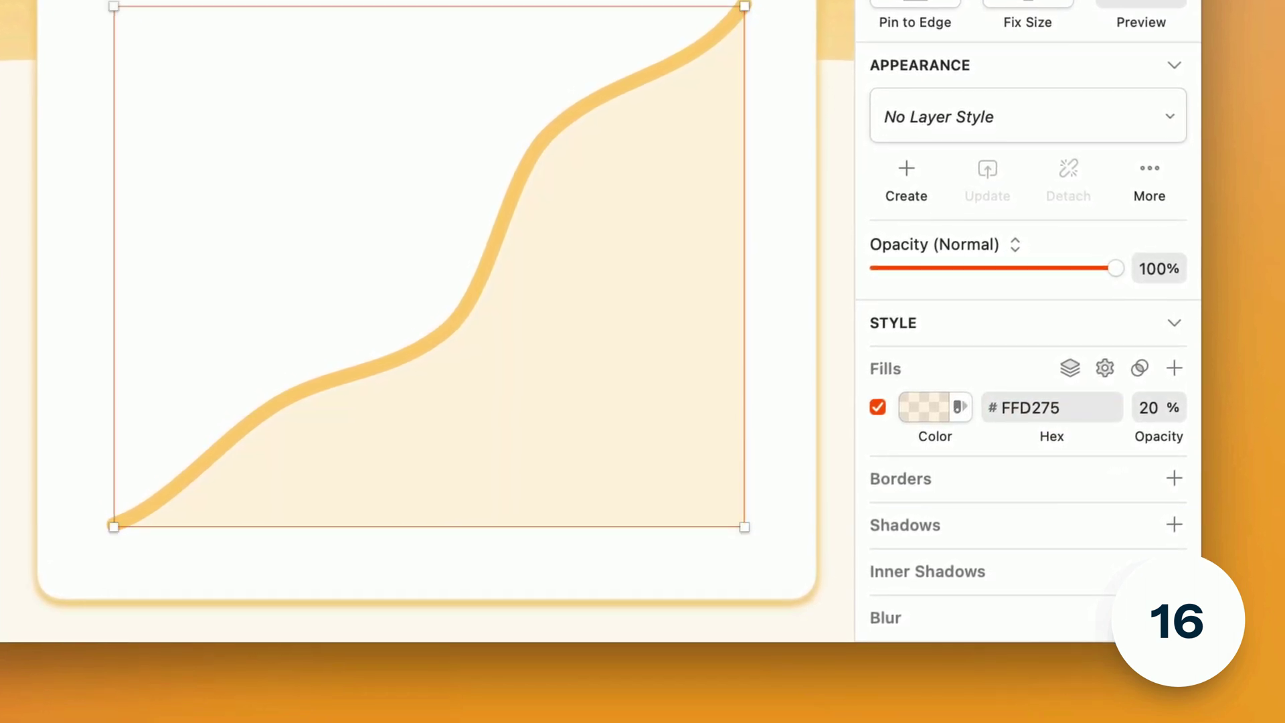
click(1091, 410)
text(AA)
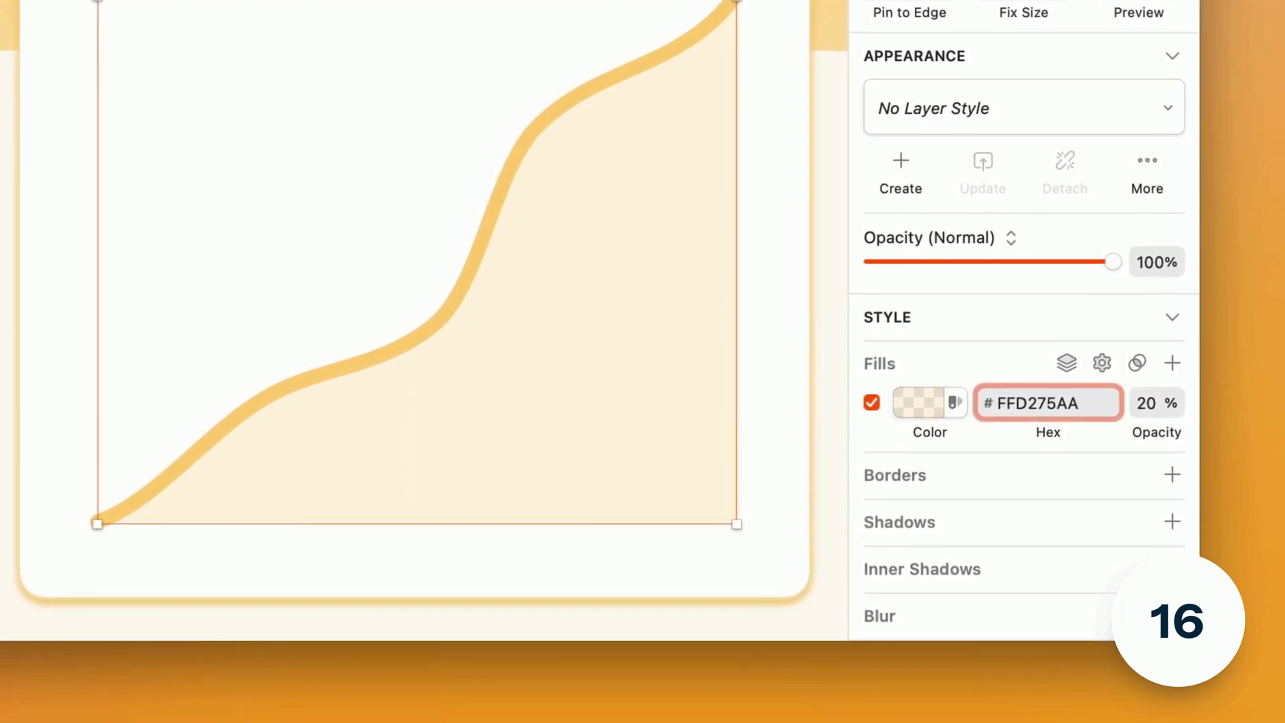
key(Return)
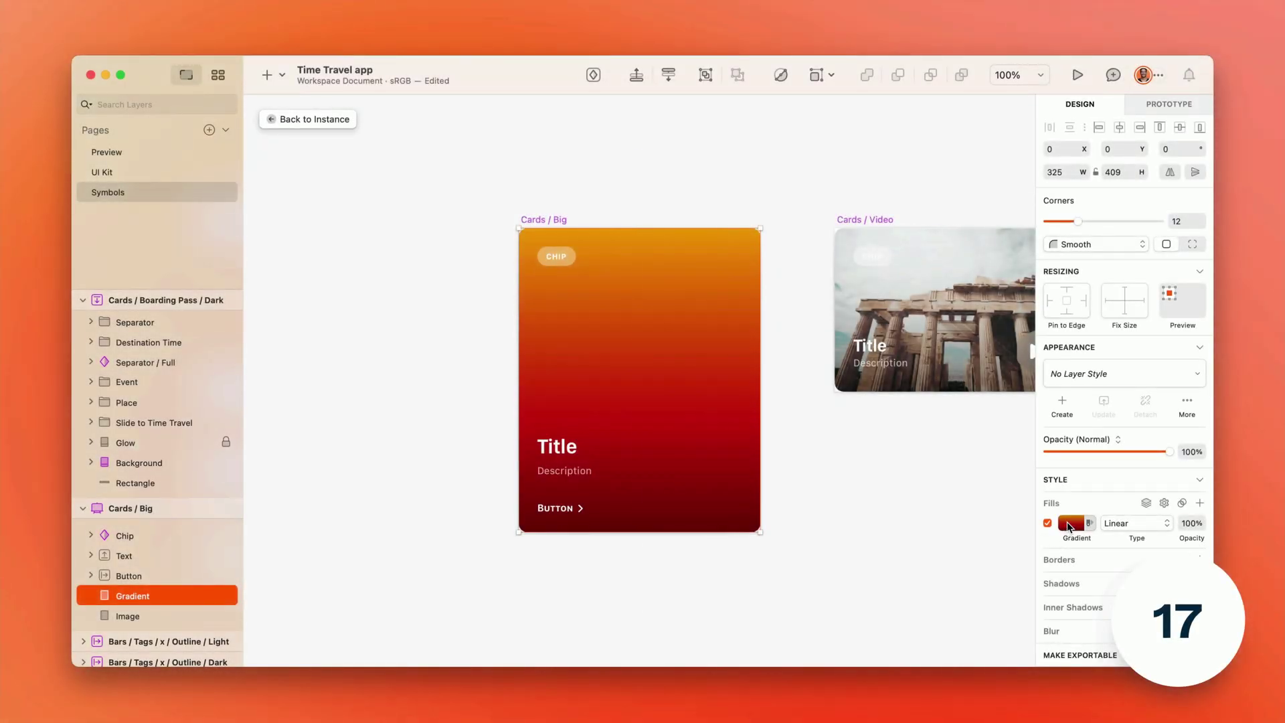
- Make the Cards / Big gradient radial, with its middle stop at 54%, blended in Soft Light
click(1067, 520)
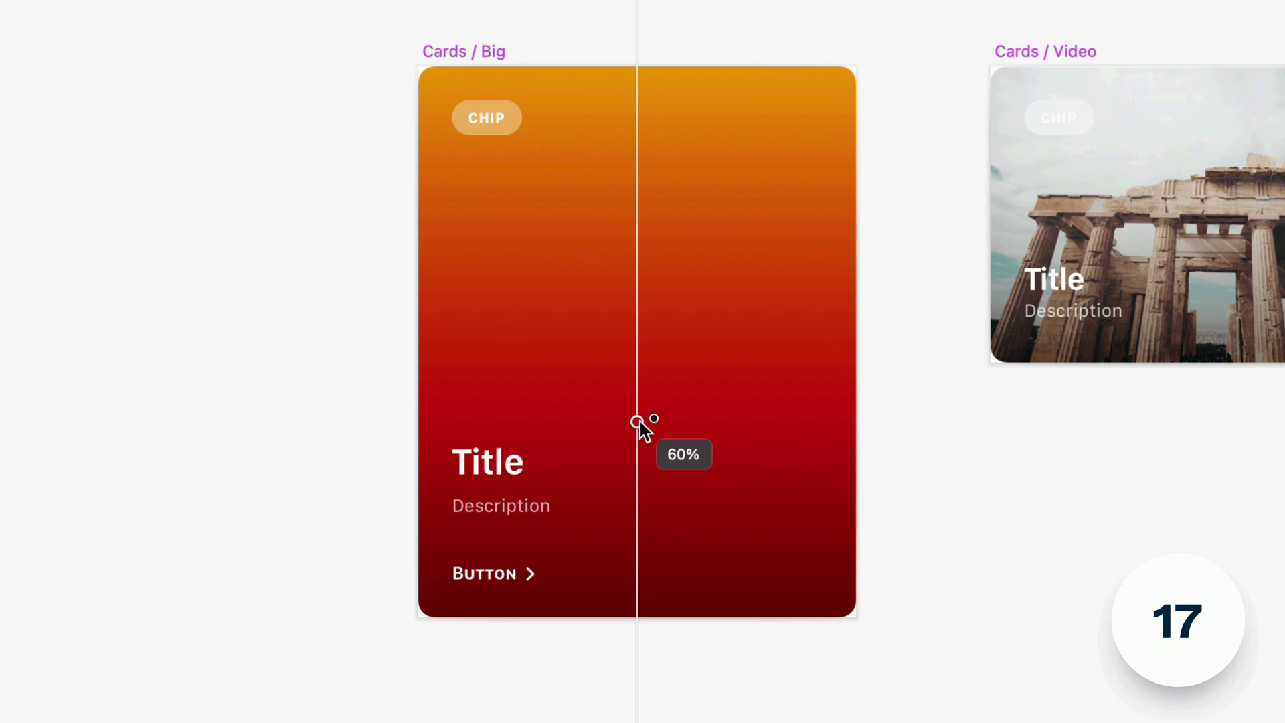
drag(639, 423, 642, 371)
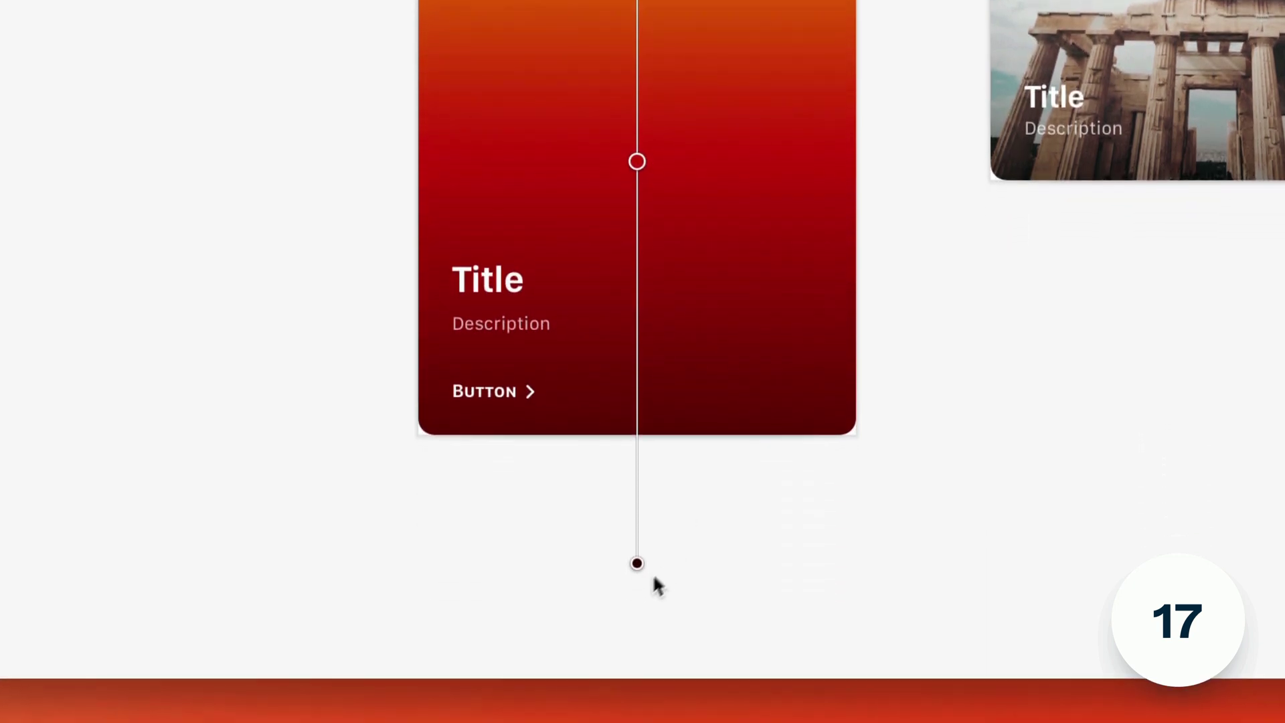
drag(636, 560, 688, 544)
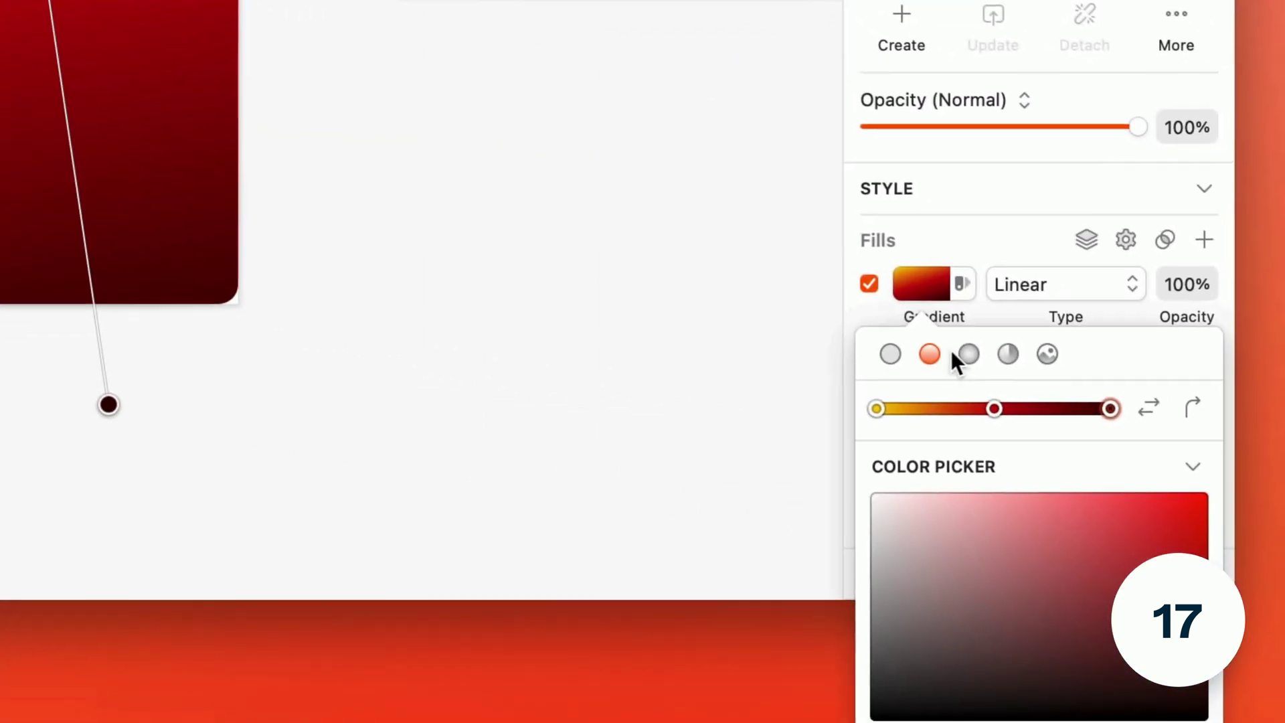
click(958, 351)
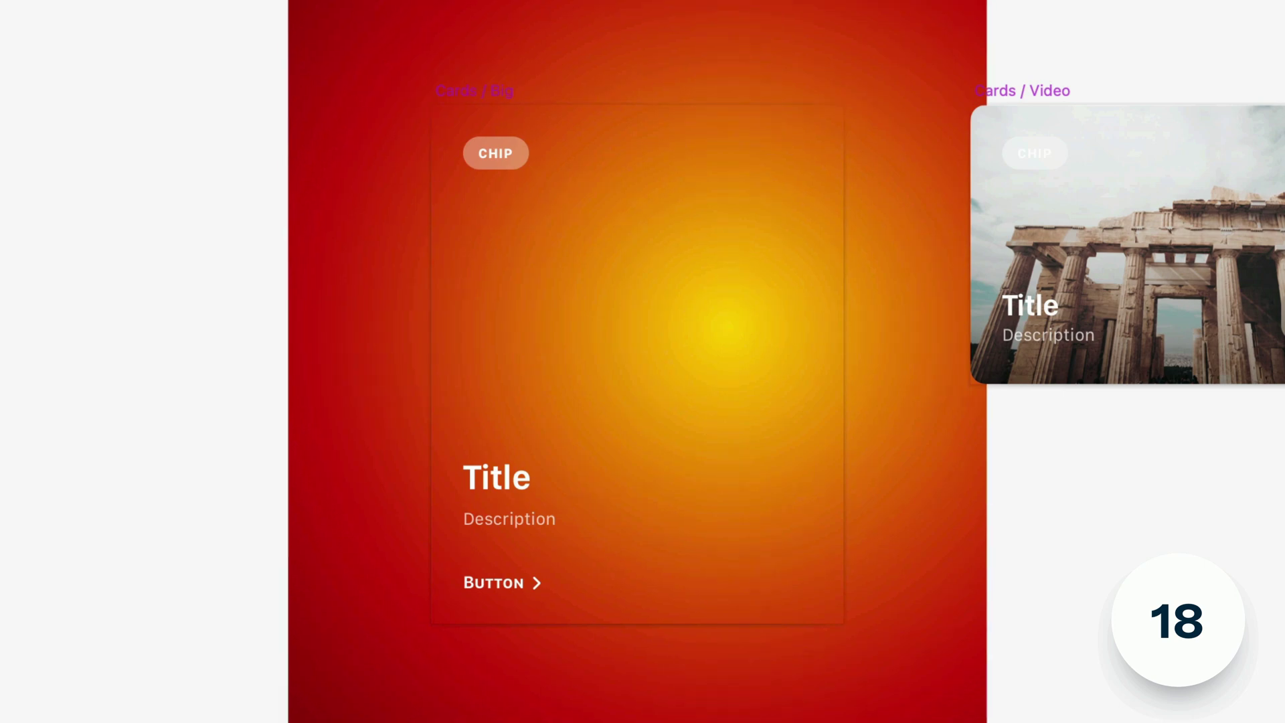
drag(829, 640, 830, 640)
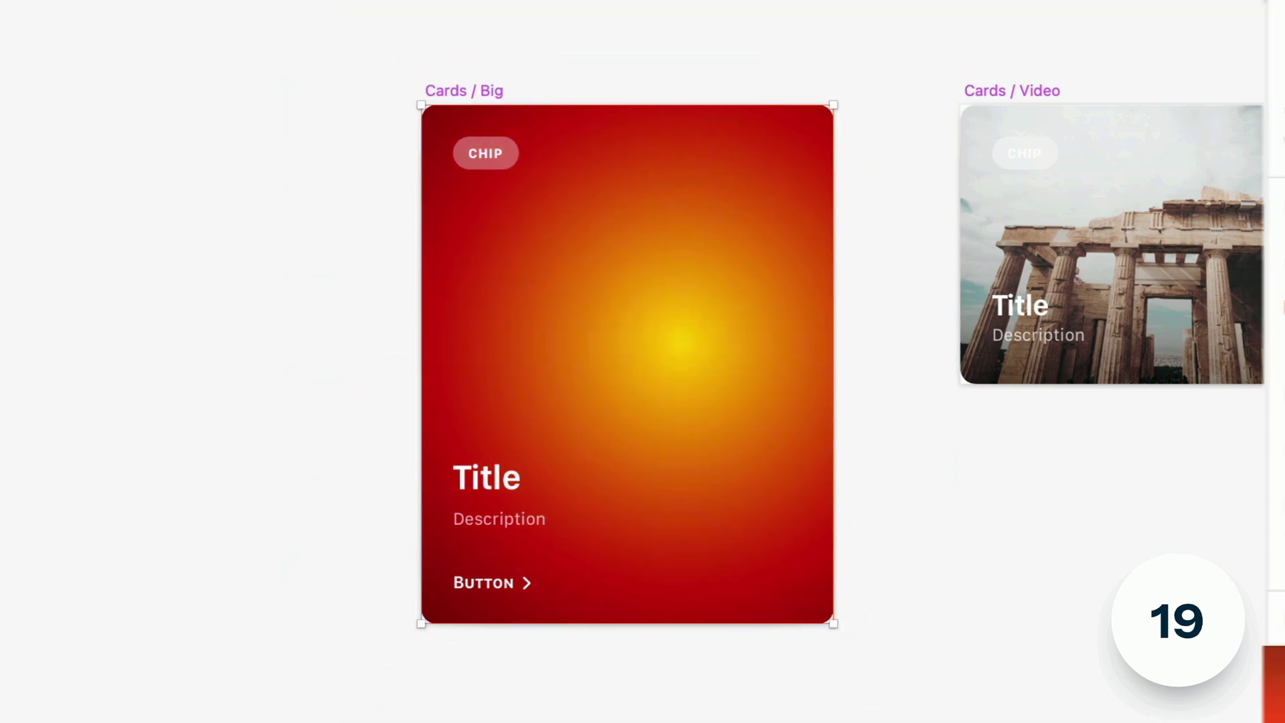
click(1044, 113)
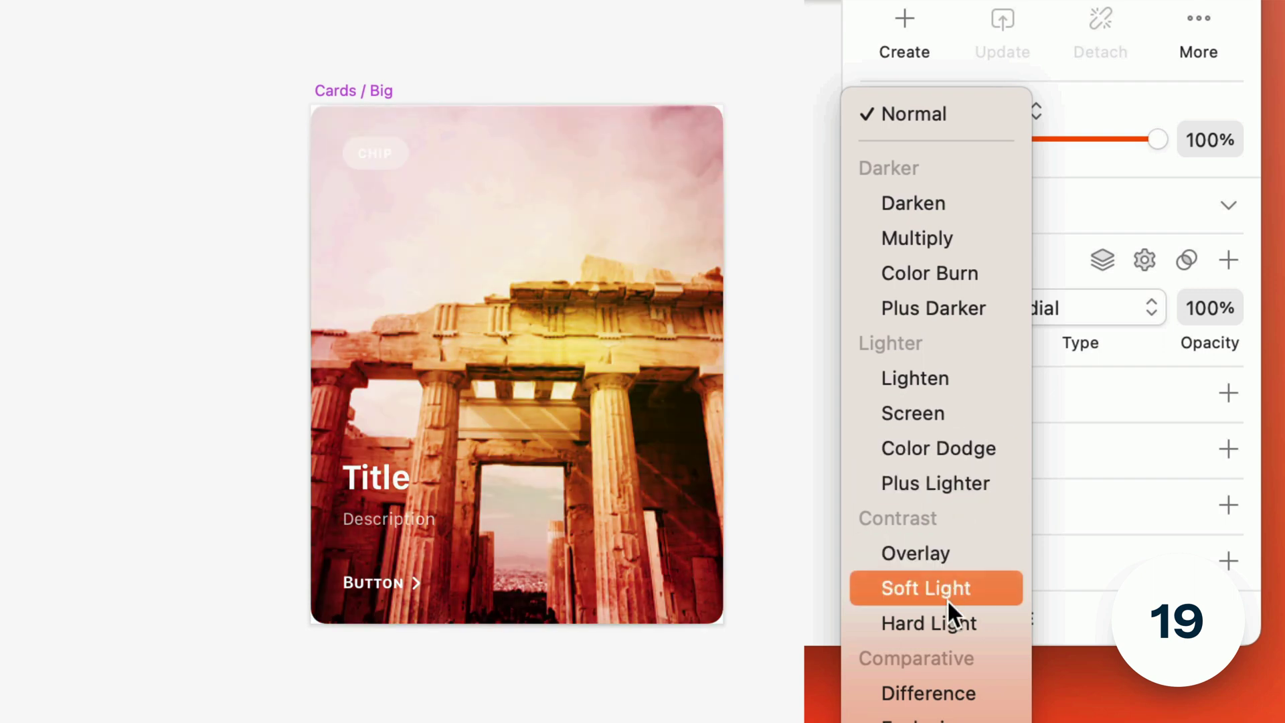
click(946, 600)
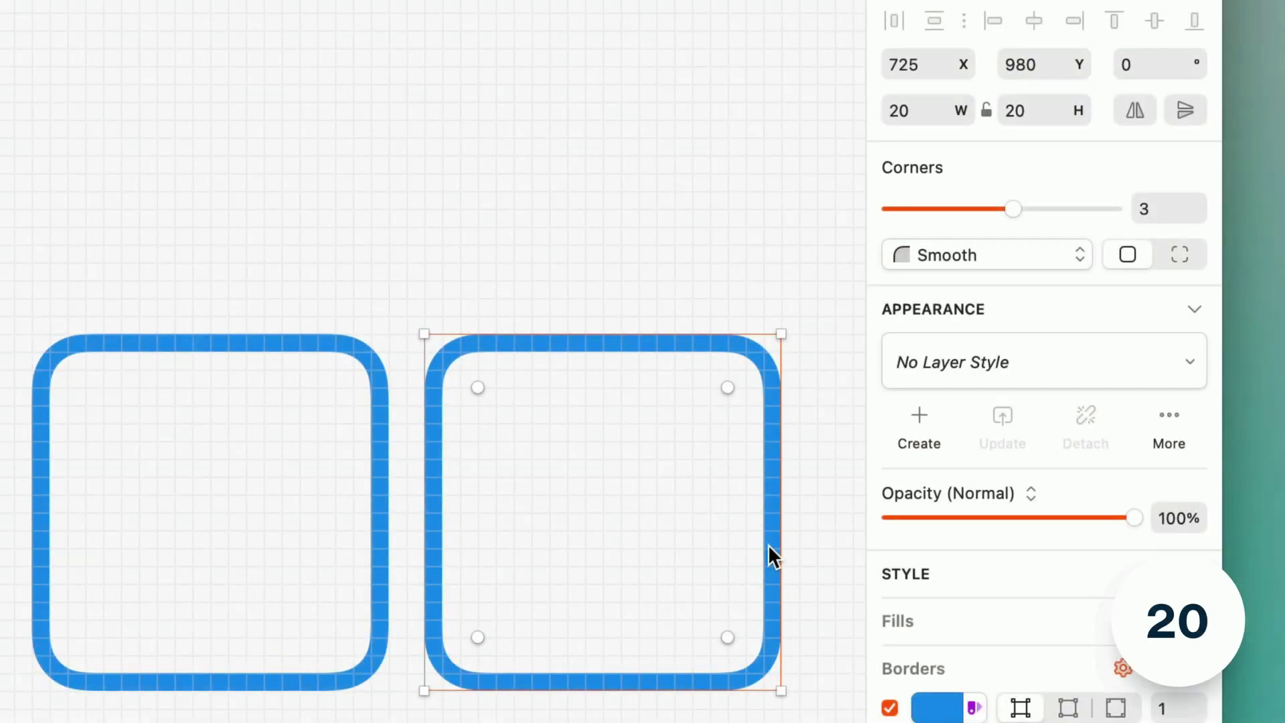
- Scale the right rounded square down to 10%
key(super+k)
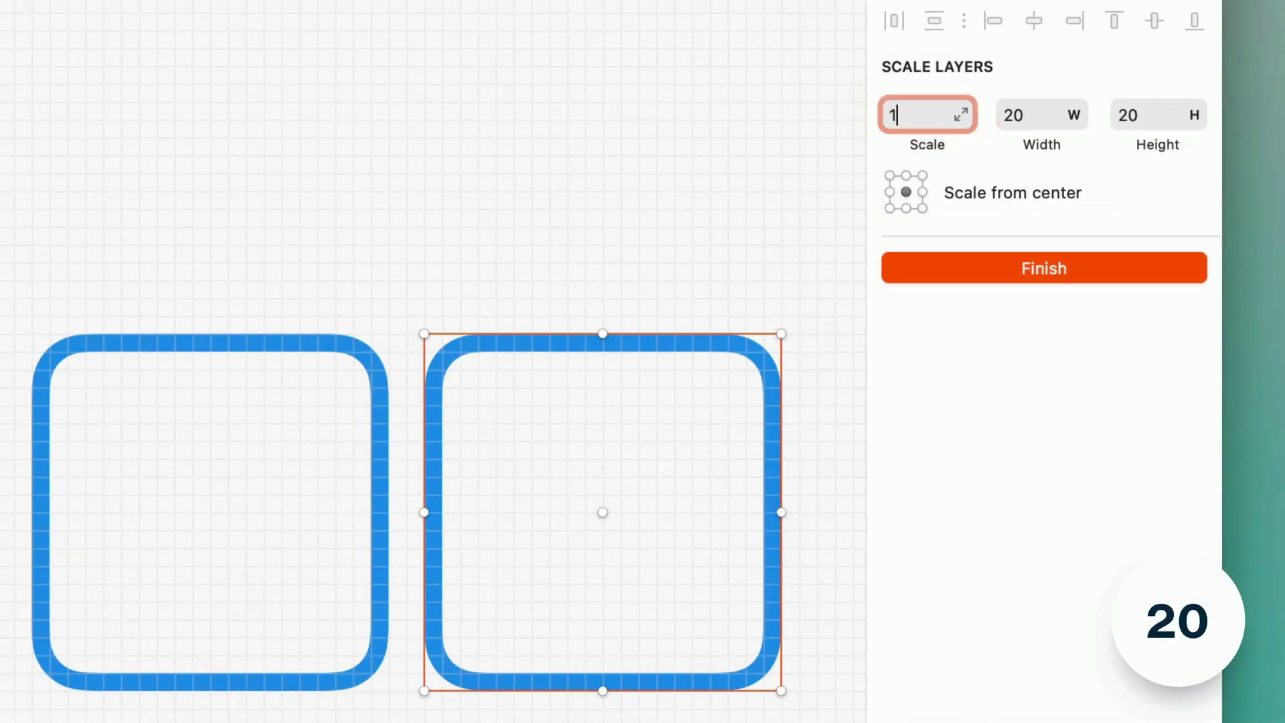
key(Return)
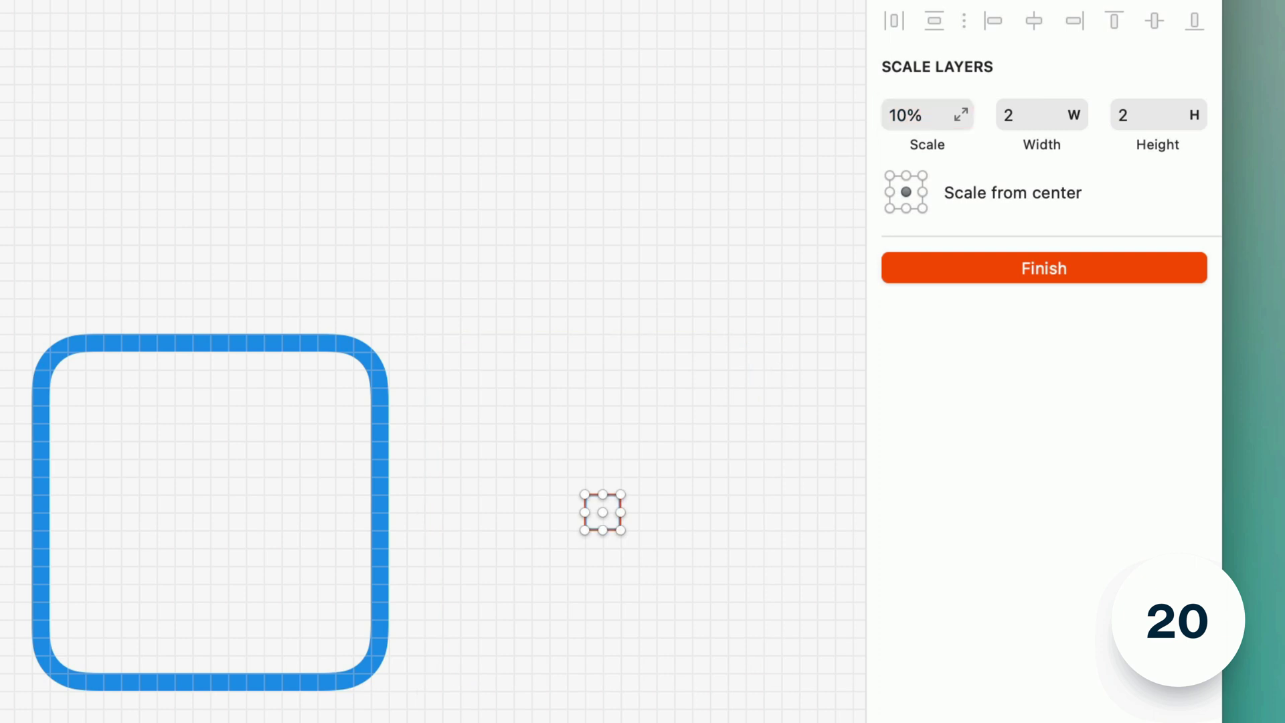
key(Return)
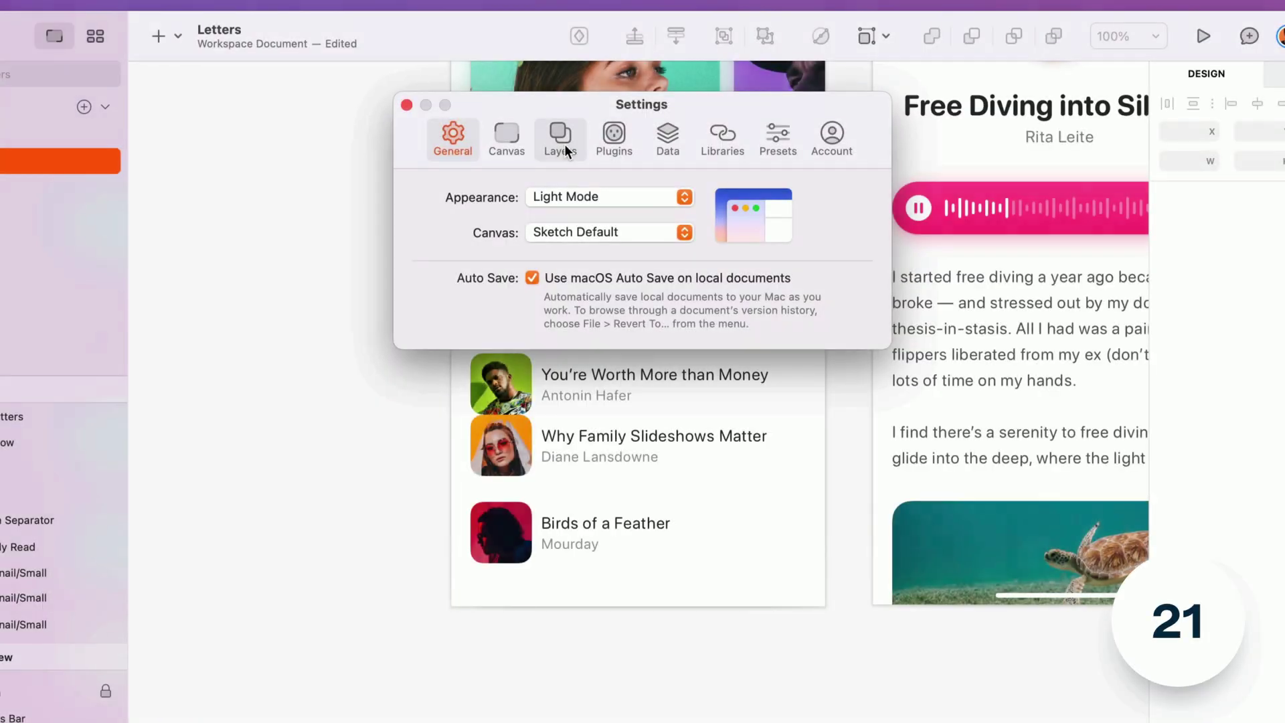
- Set When Distributing to Distribute Unevenly and stretch Recently Read over Birds of a Feather
click(561, 139)
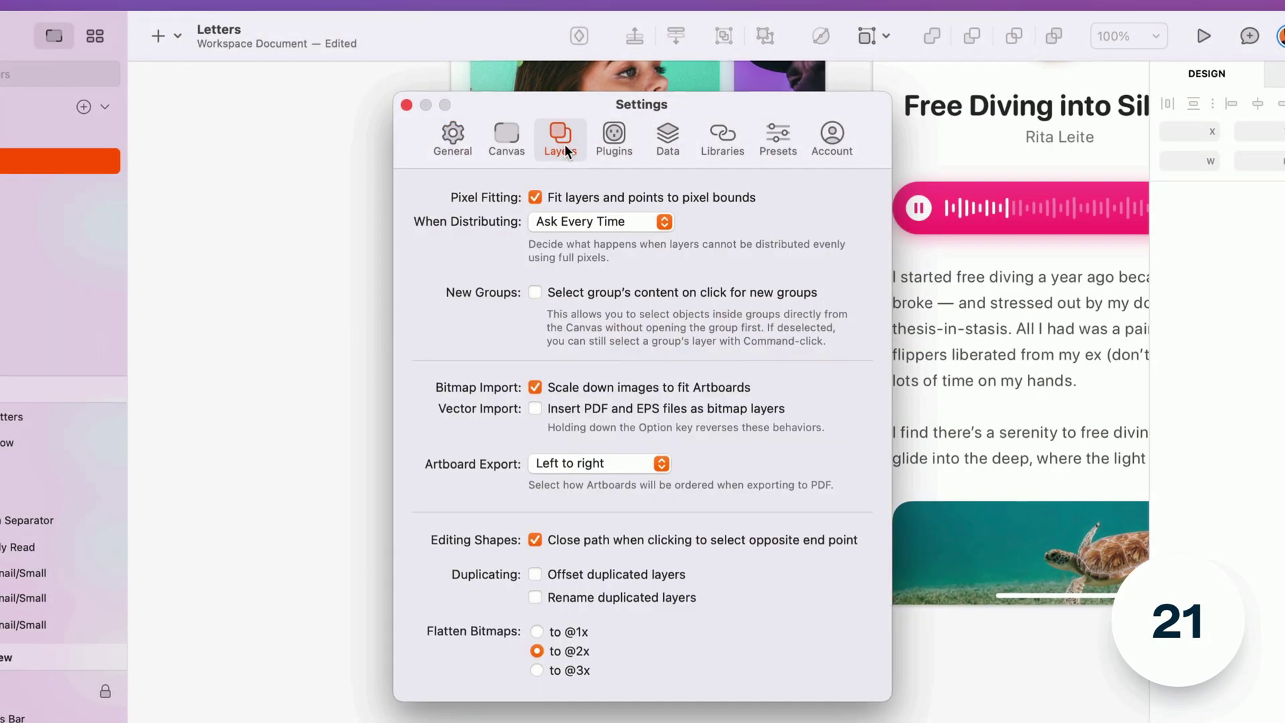
click(580, 220)
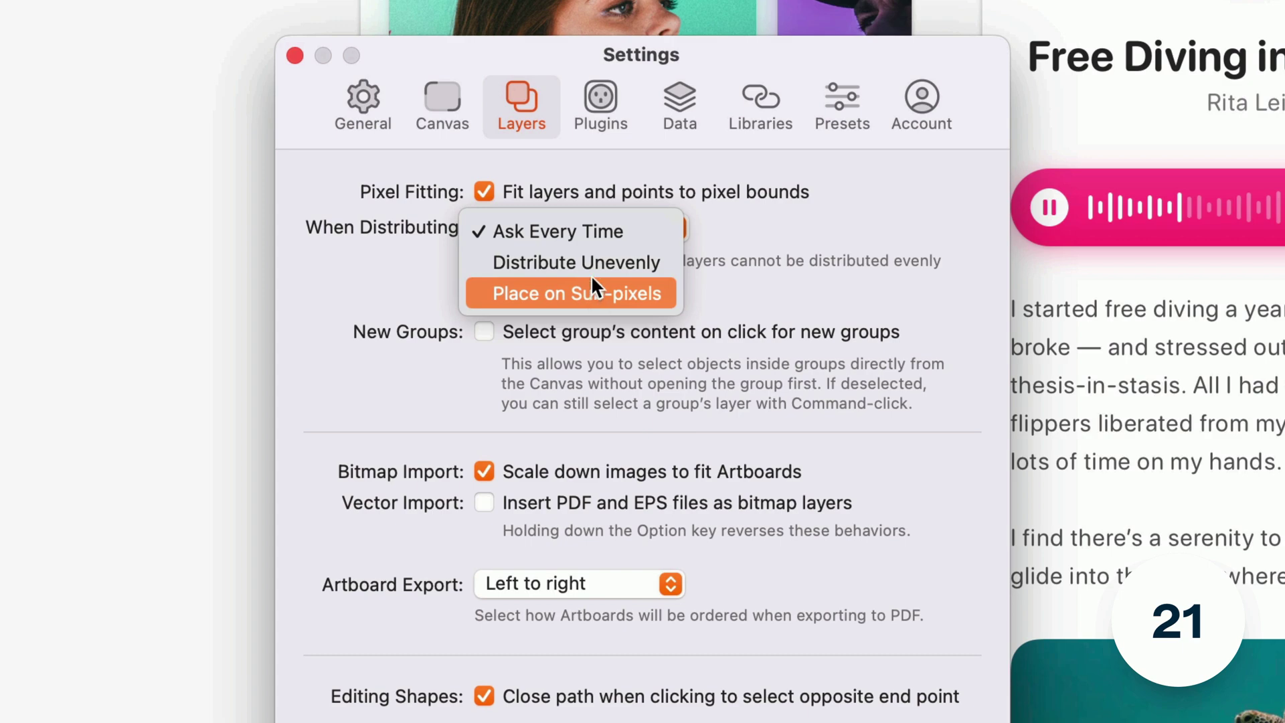
click(588, 265)
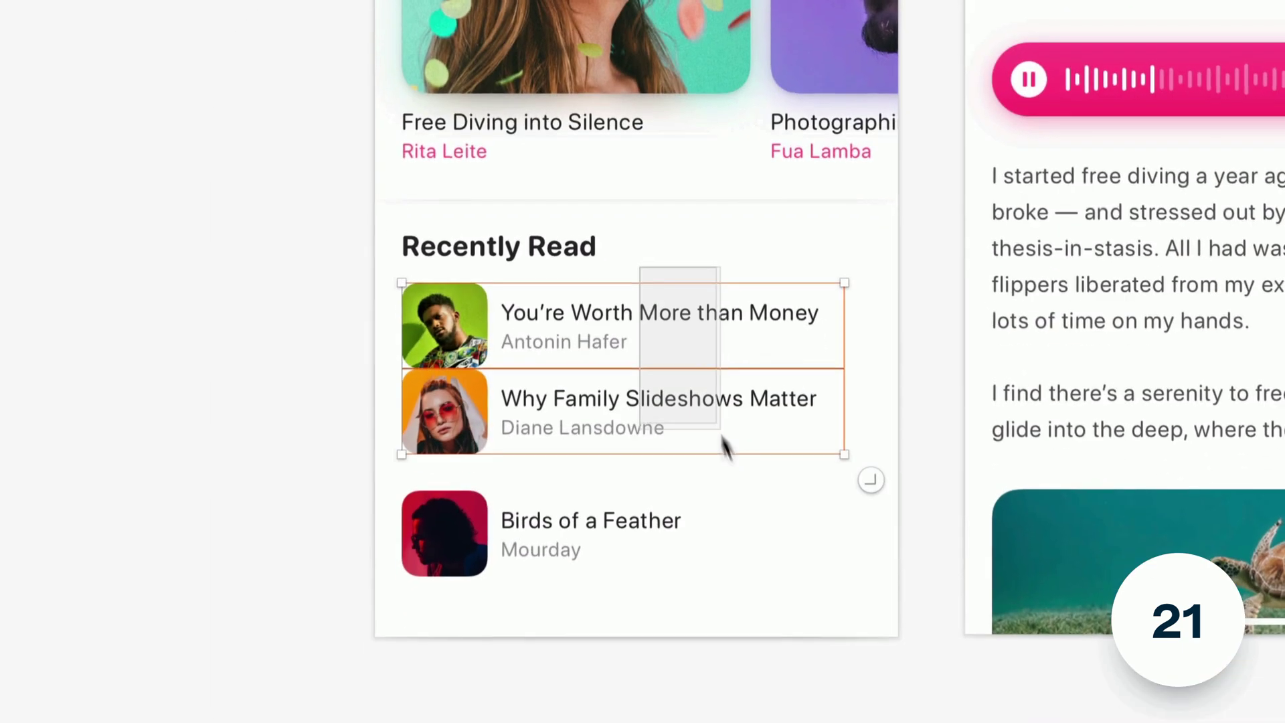
drag(725, 444, 766, 568)
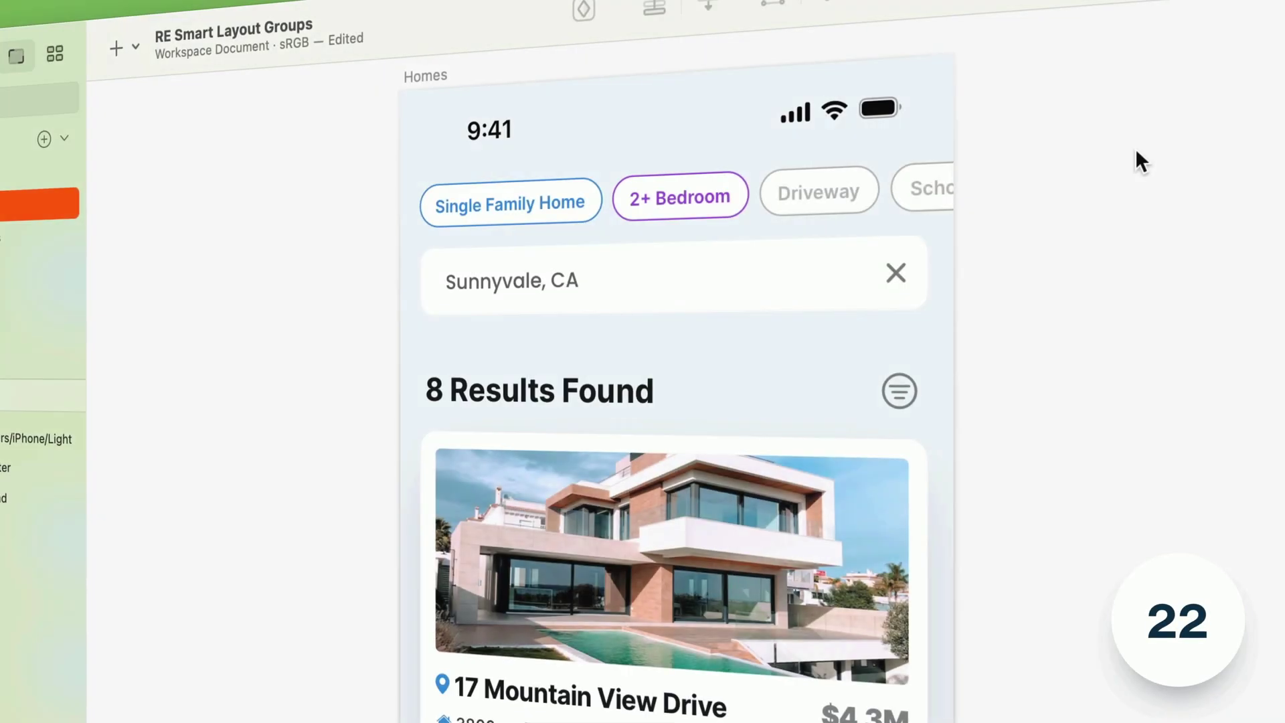
- Move the filter-chip row below the Sunnyvale search field
click(822, 193)
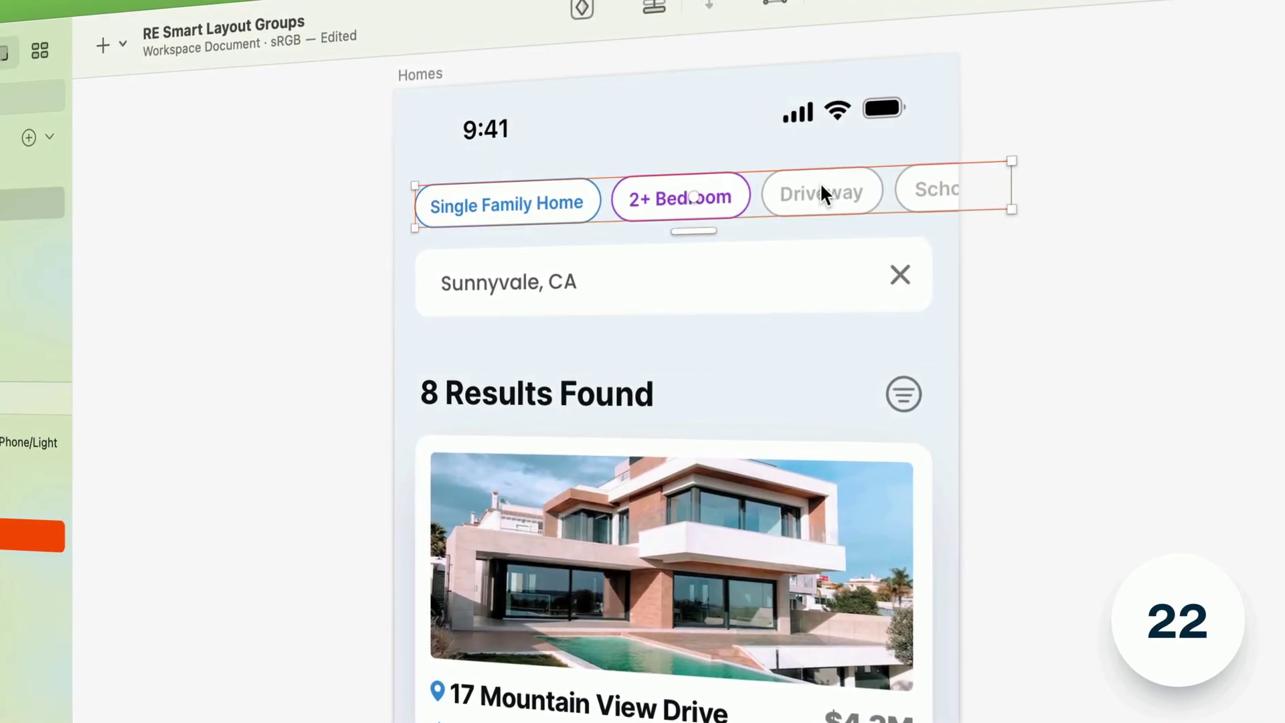
click(696, 199)
drag(696, 199, 694, 261)
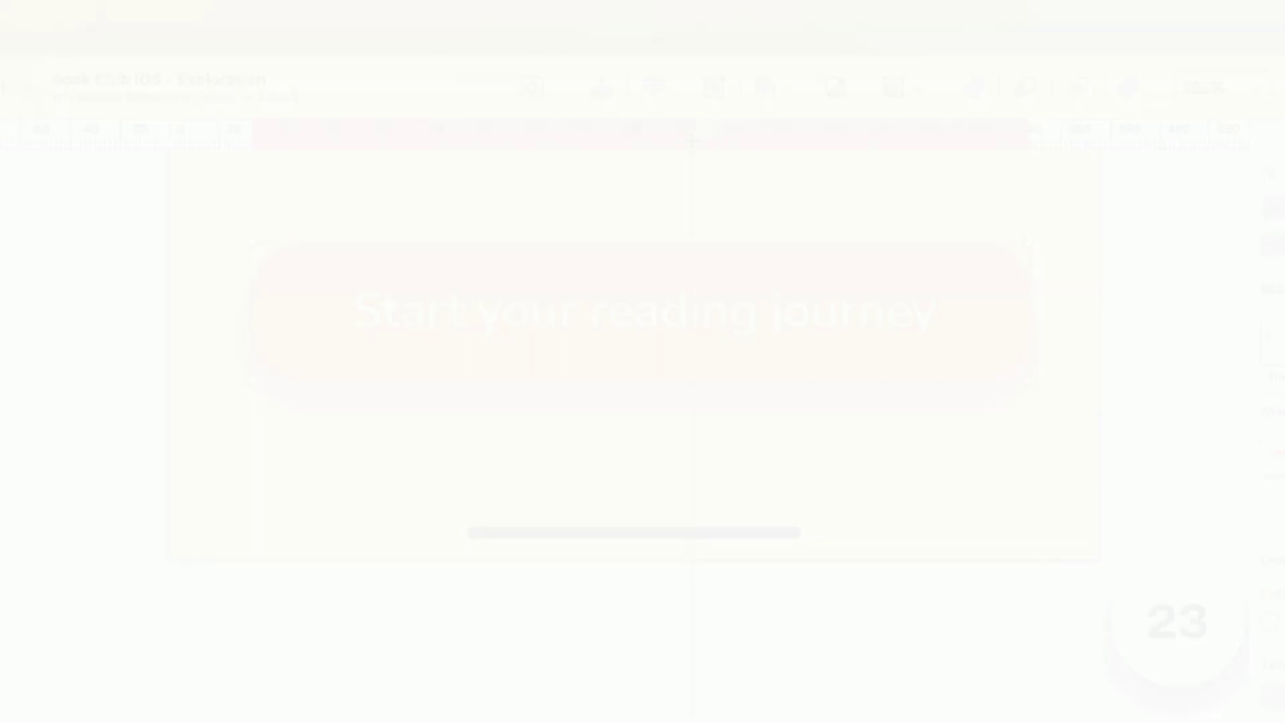
- Shift the vertical ruler guide left to 193 and set the year label's width to 64
drag(692, 138, 641, 134)
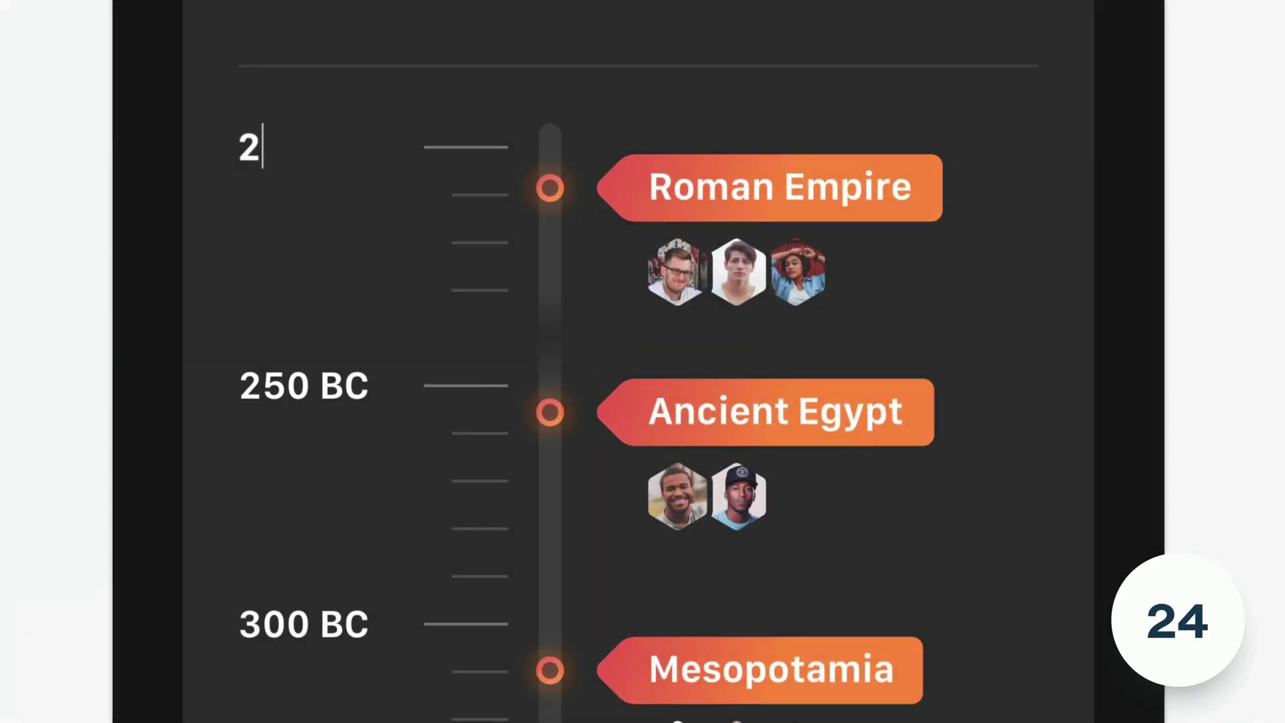
text(00 AD)
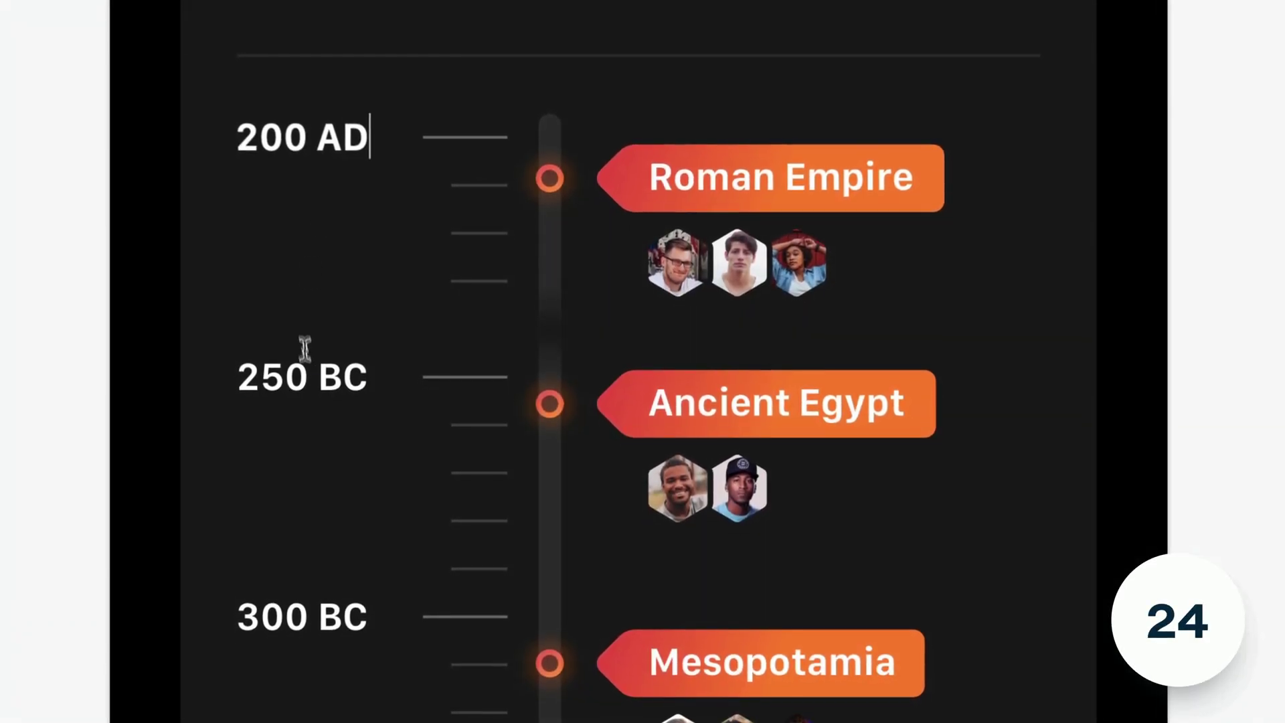
text(0)
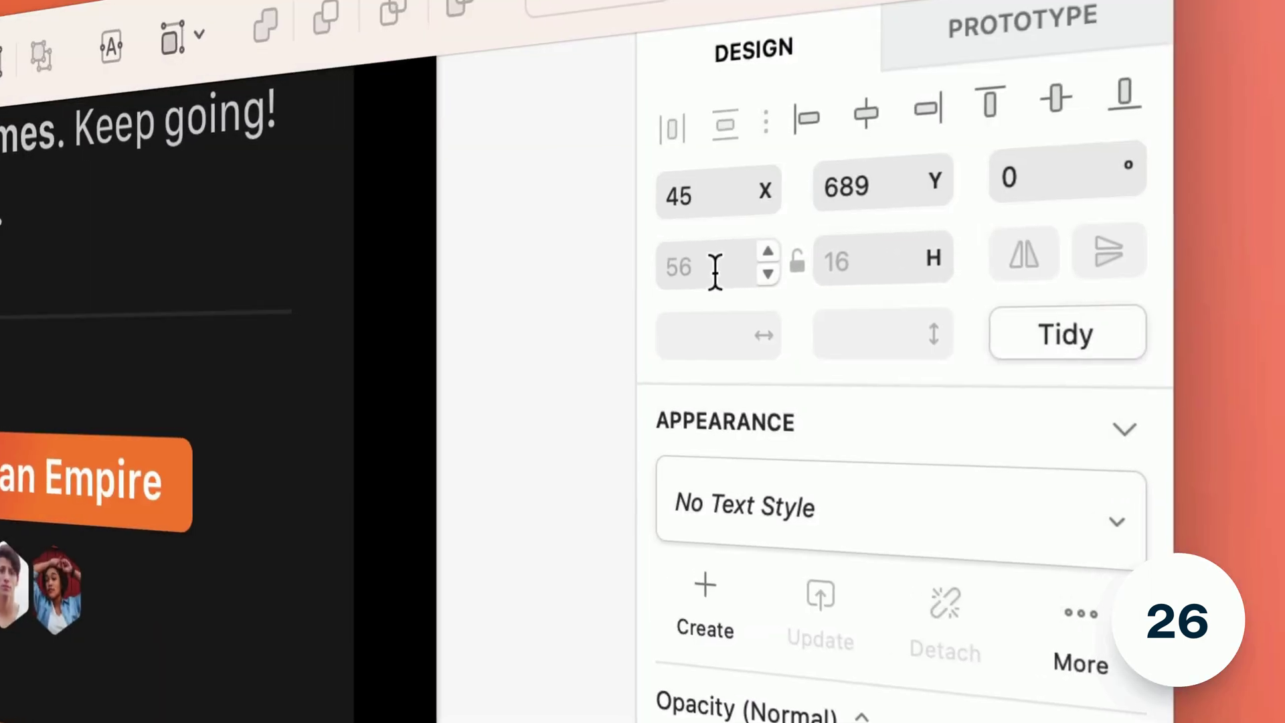
click(734, 272)
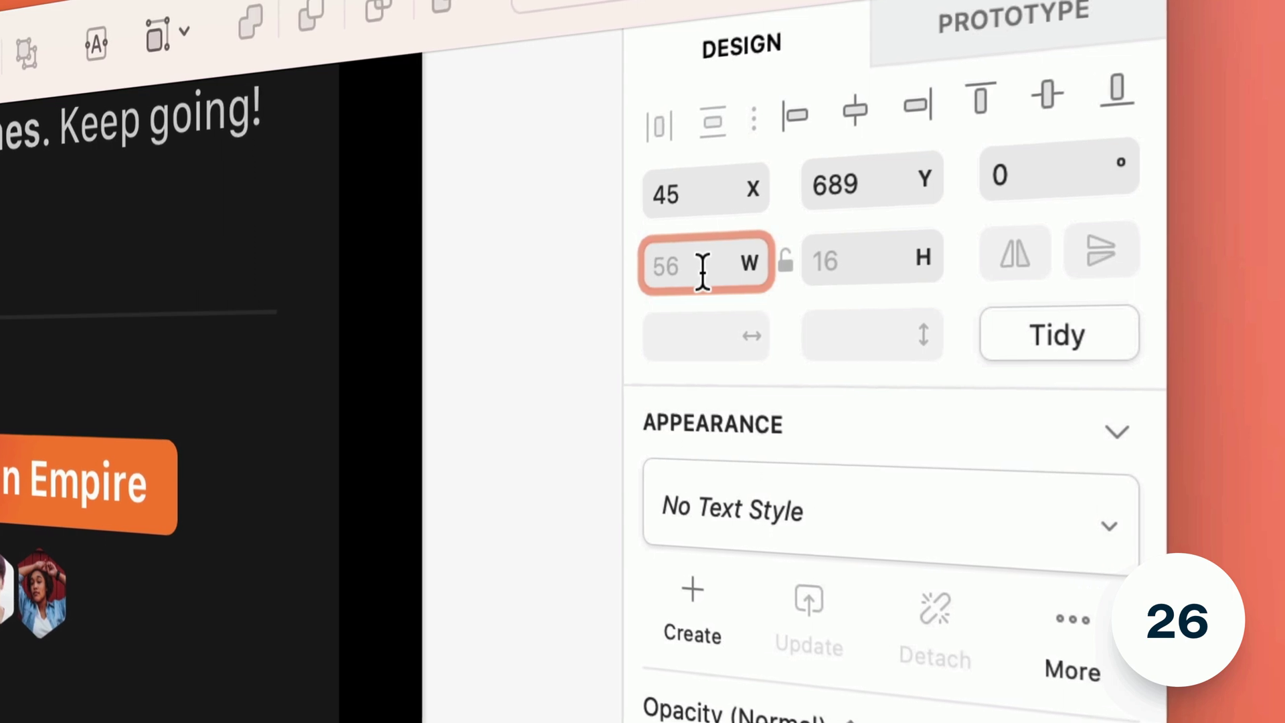
text(64)
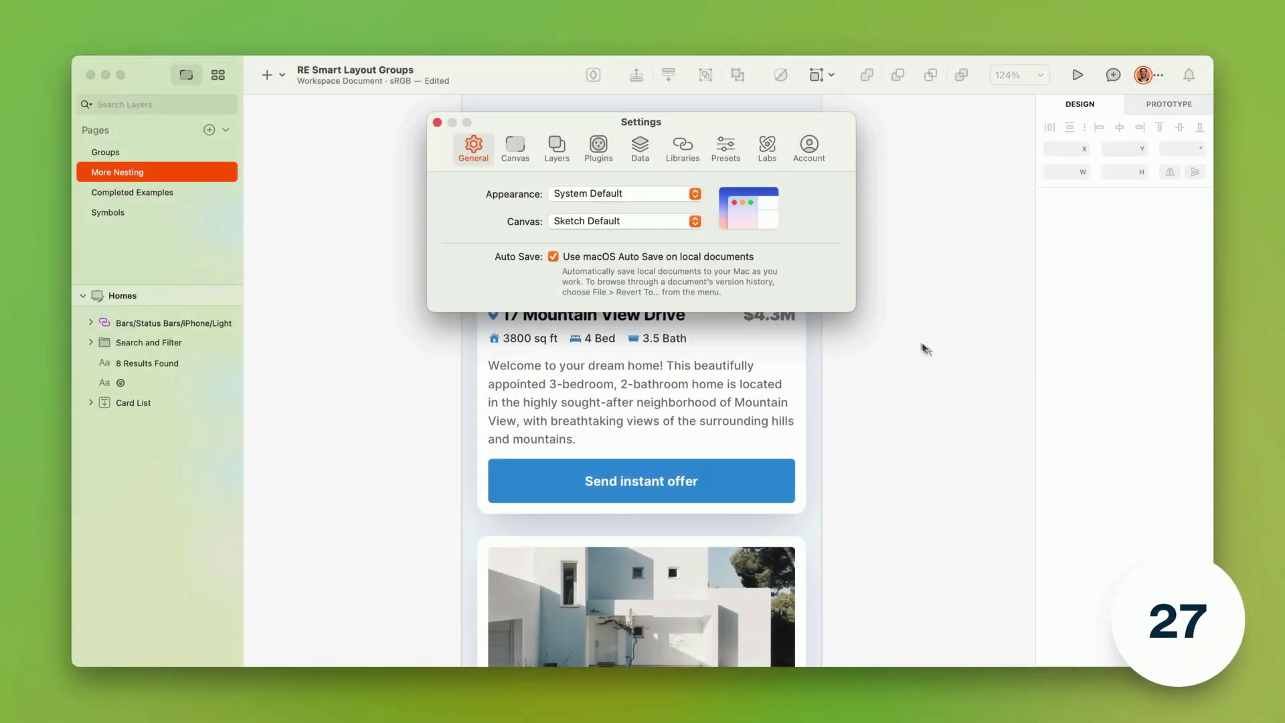
- Enable Smart Layout in Groups in Labs and set the property card's layout to Vertical
click(771, 162)
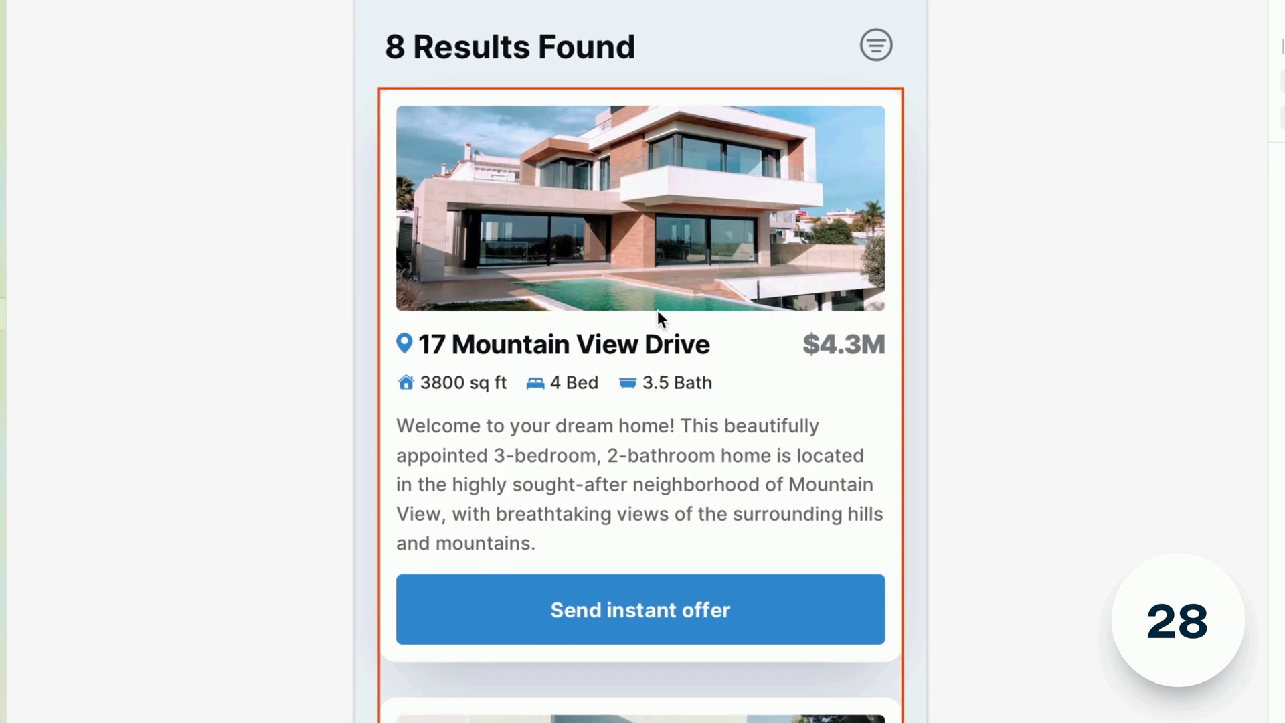
click(657, 310)
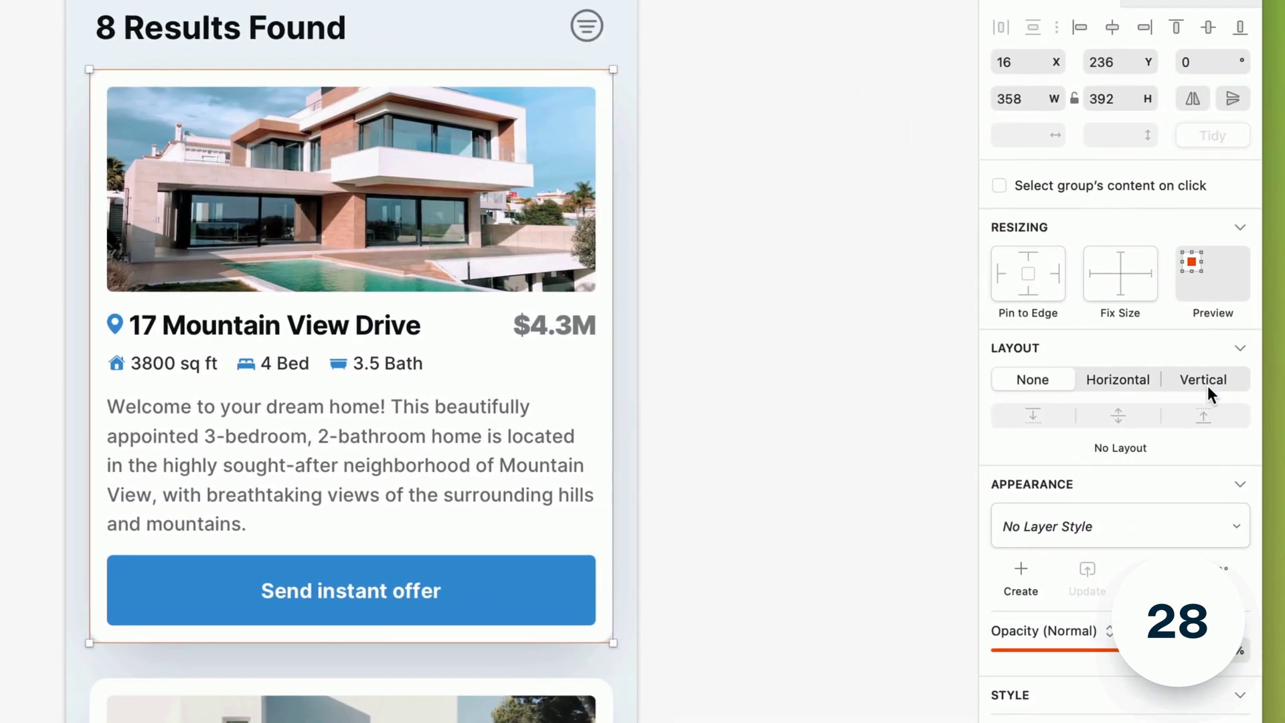
click(1205, 385)
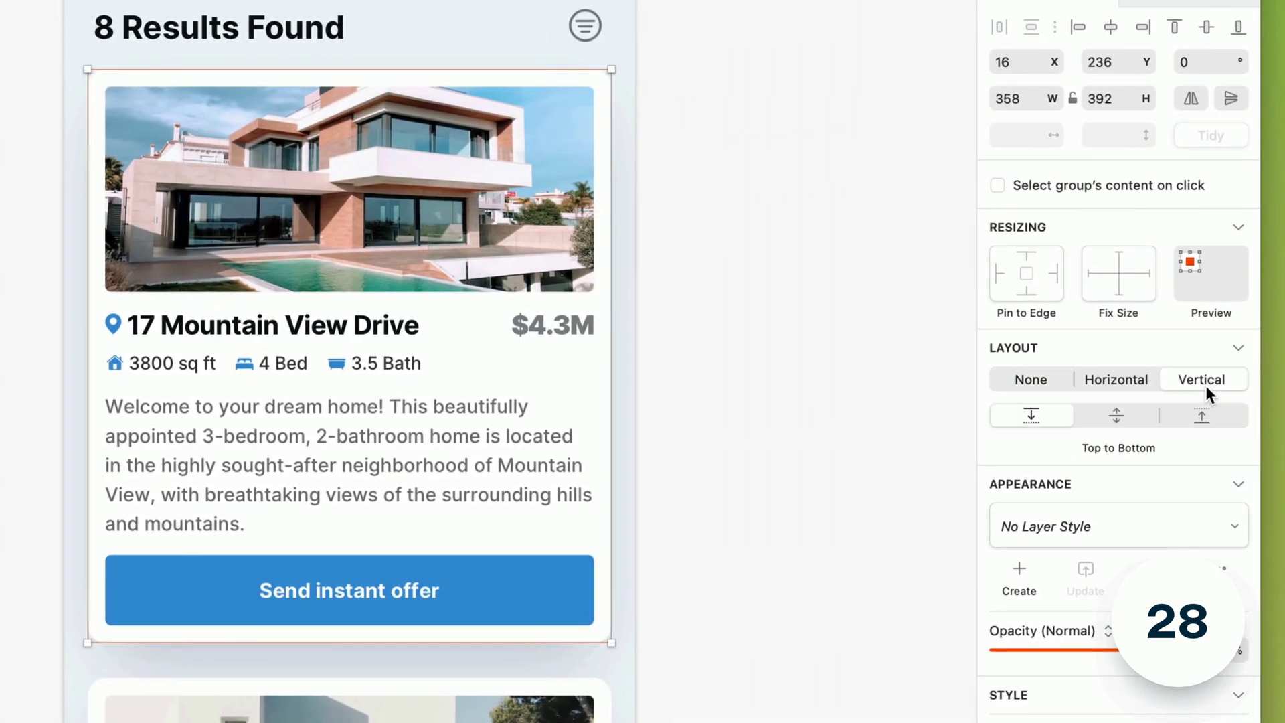
- Make the card's hero image taller and delete its description text
double_click(528, 259)
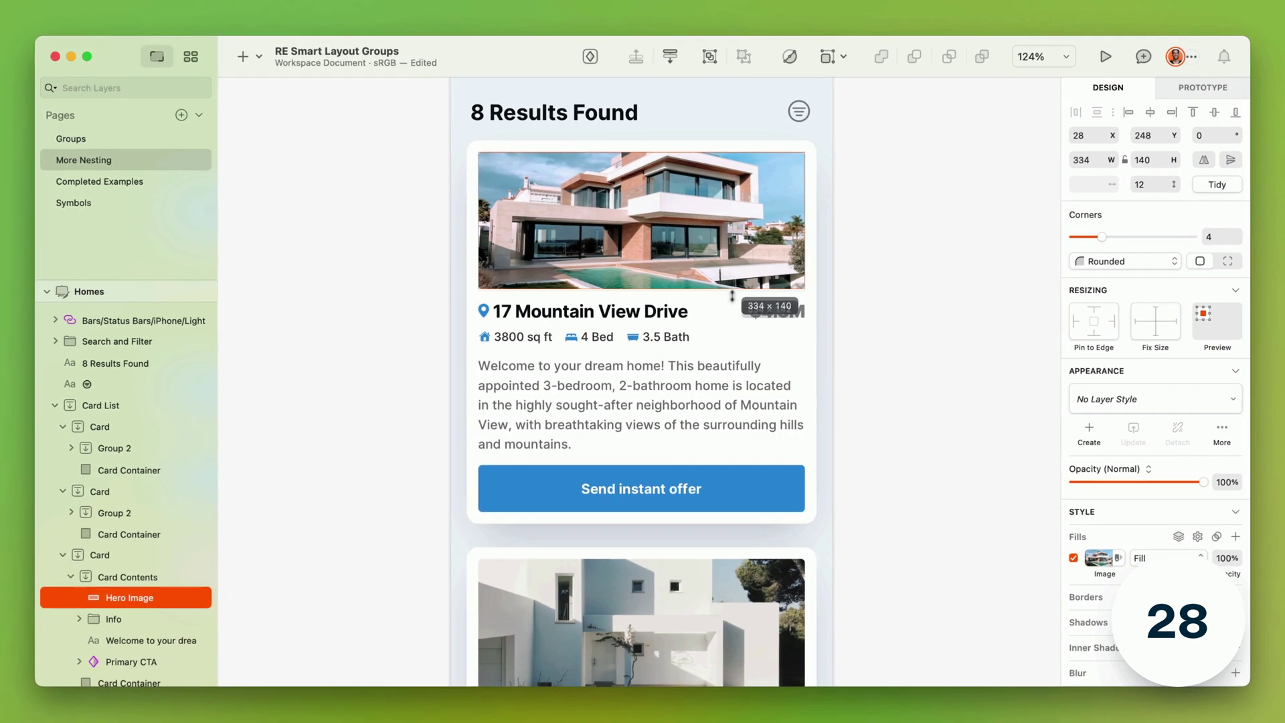
drag(731, 295, 725, 387)
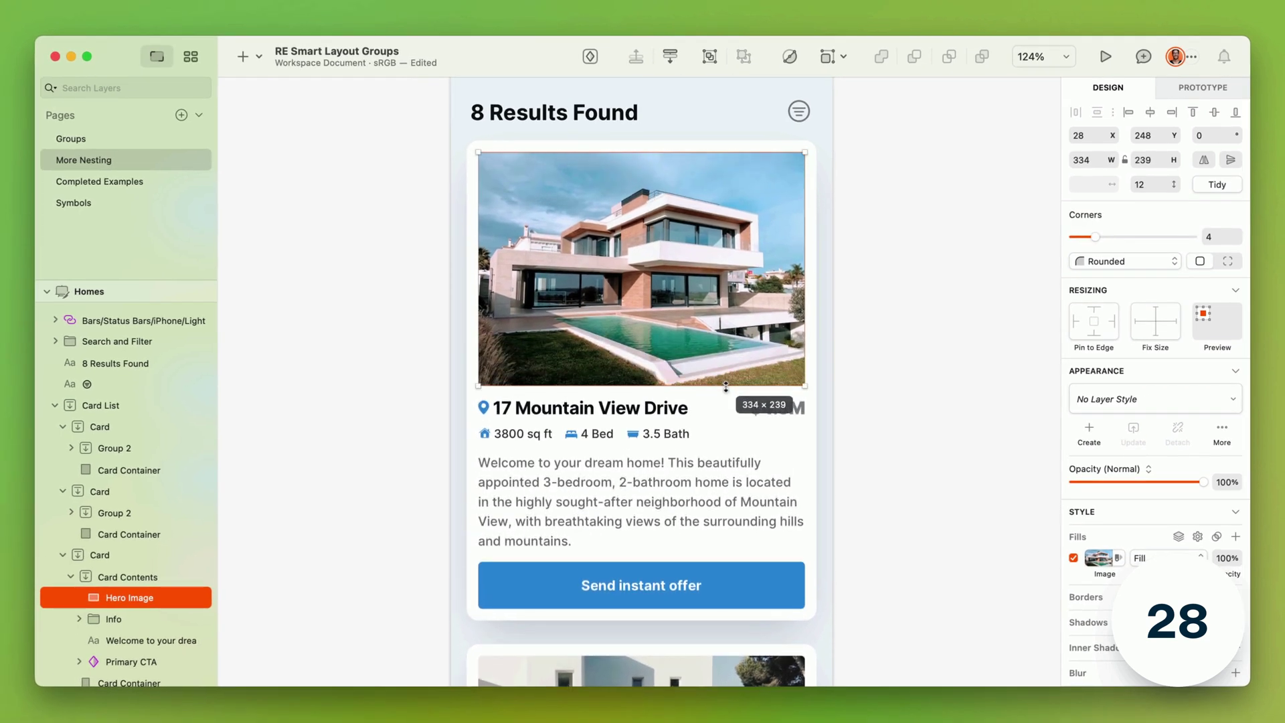
click(719, 466)
key(Delete)
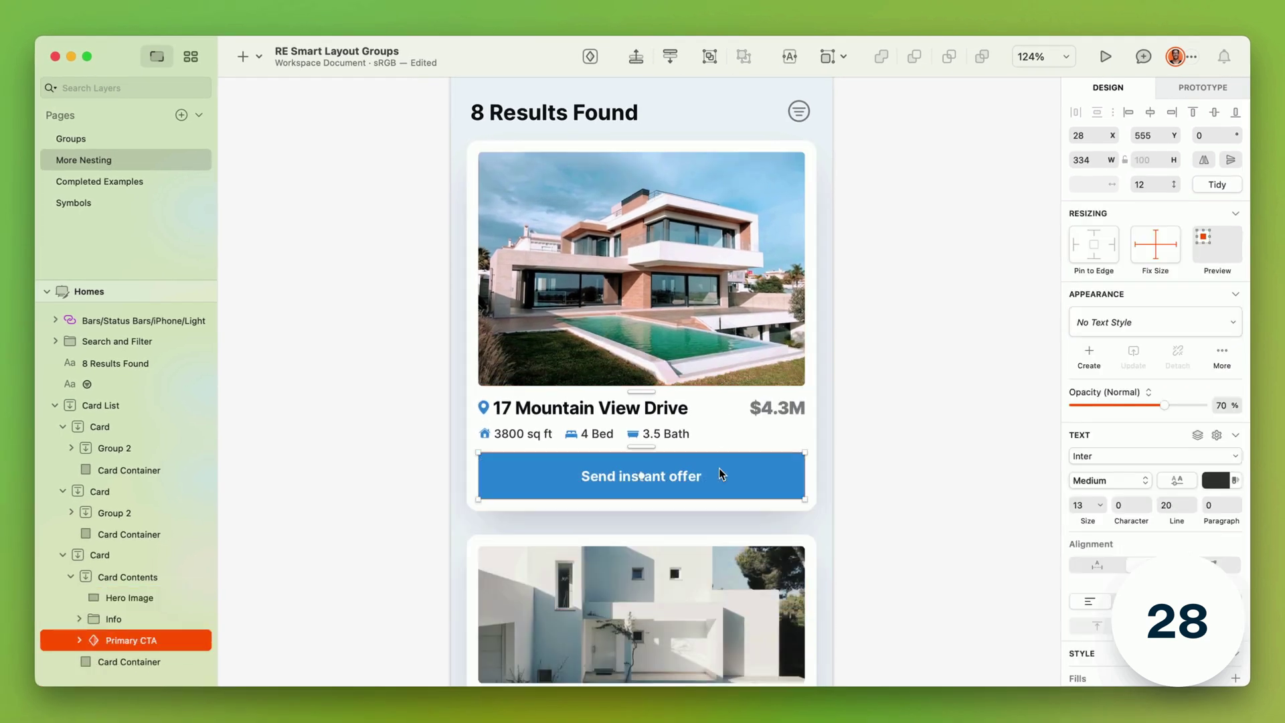